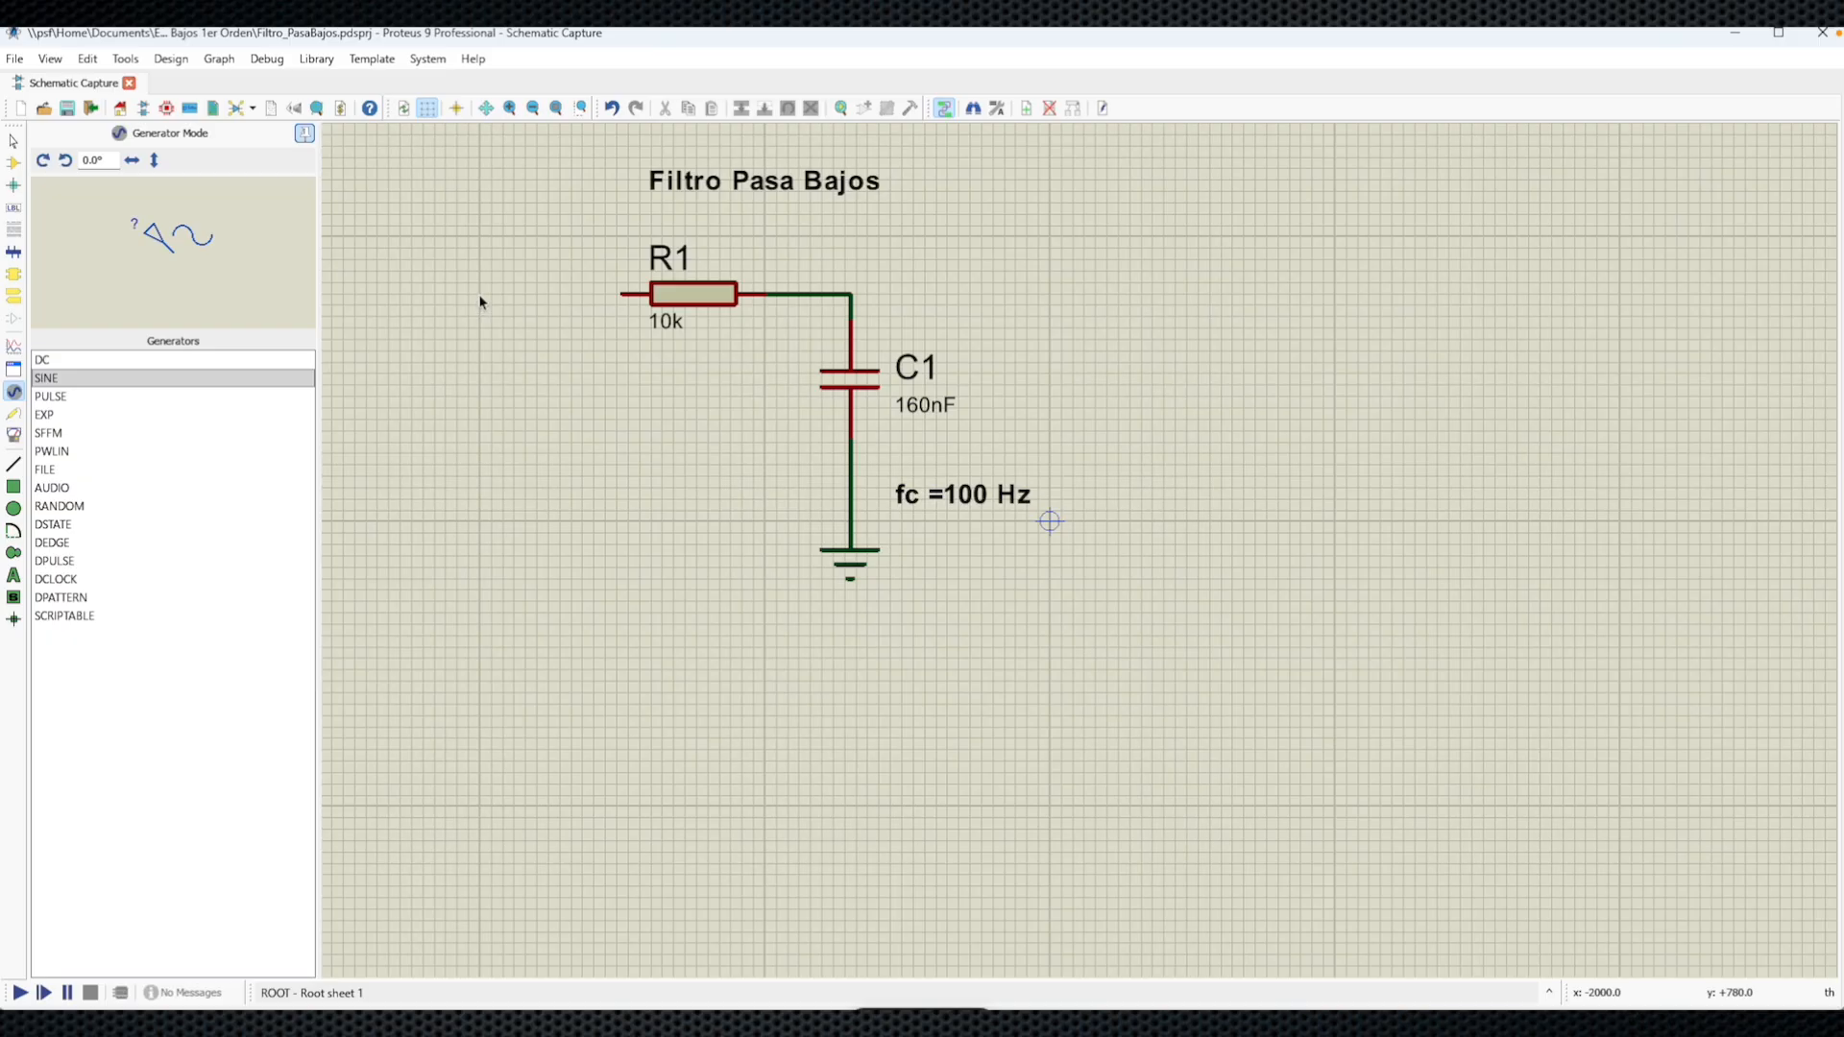
- Place a SINE generator to the left of R1 and wire it to R1's free terminal
{"action": "left_click", "coordinate": [480, 301]}
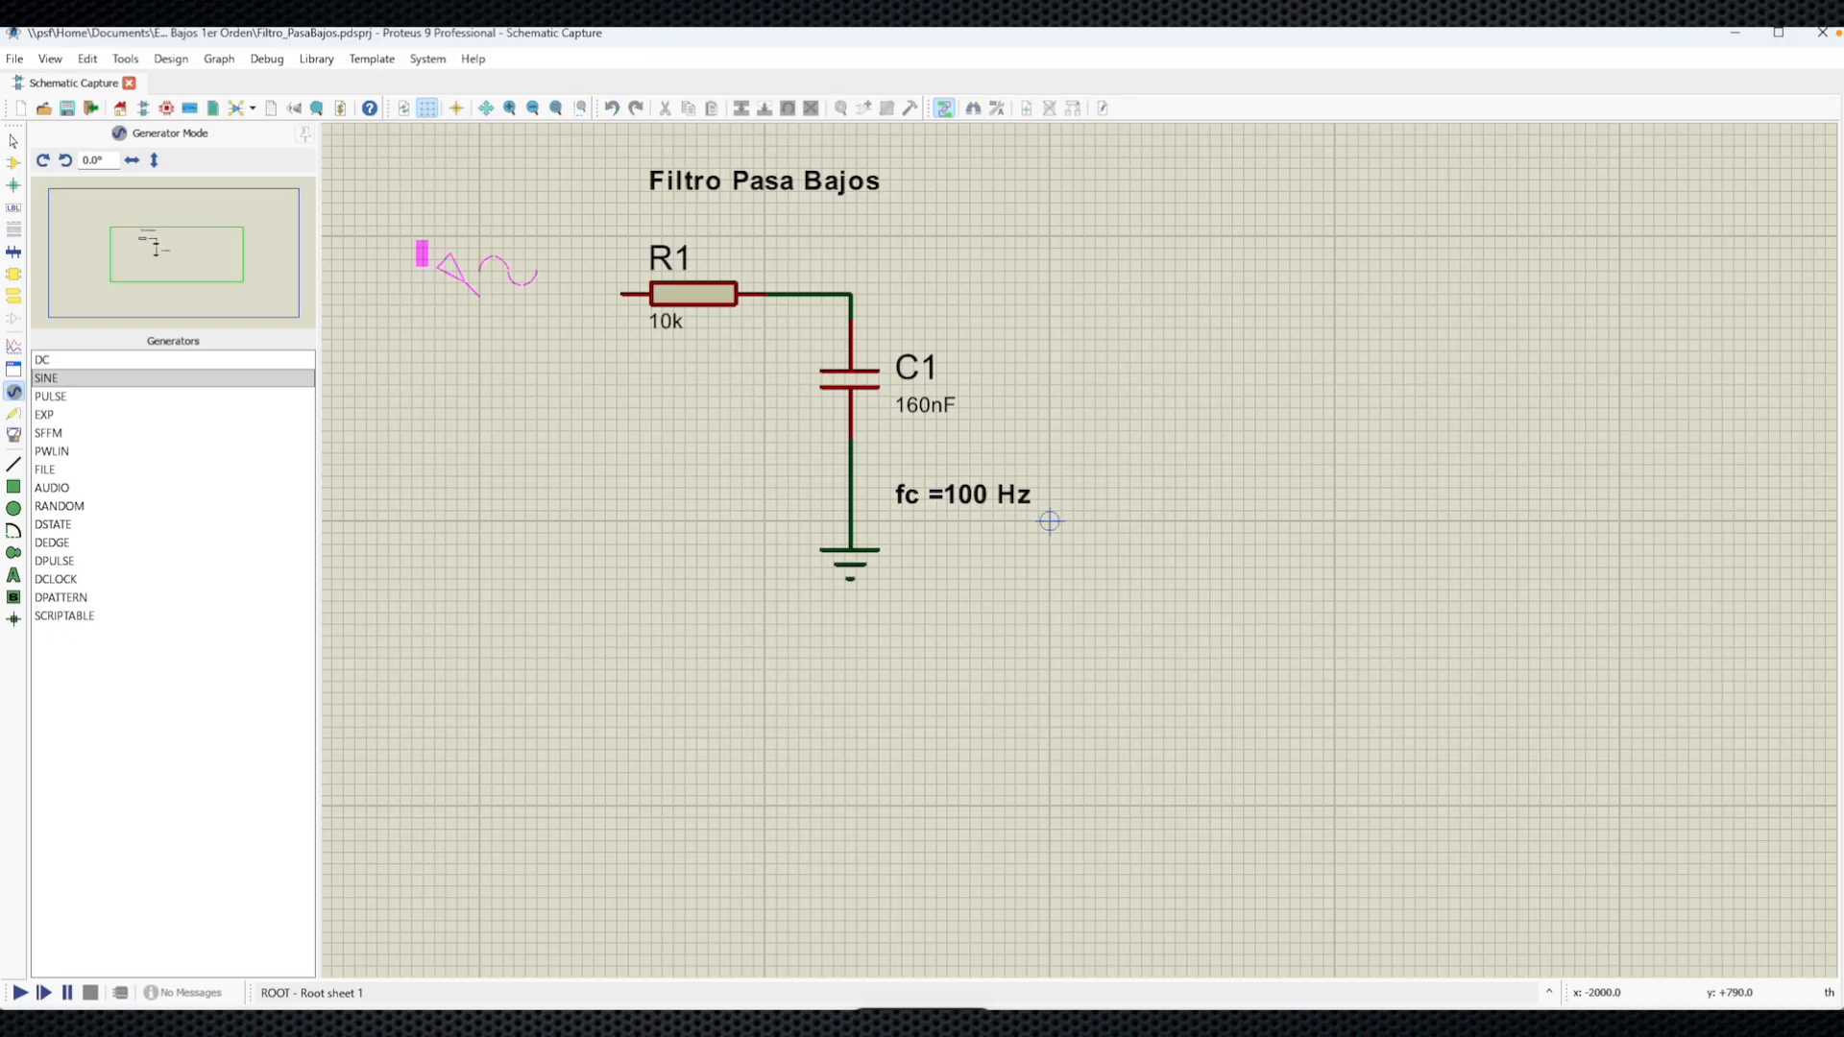
{"action": "left_click", "coordinate": [480, 301]}
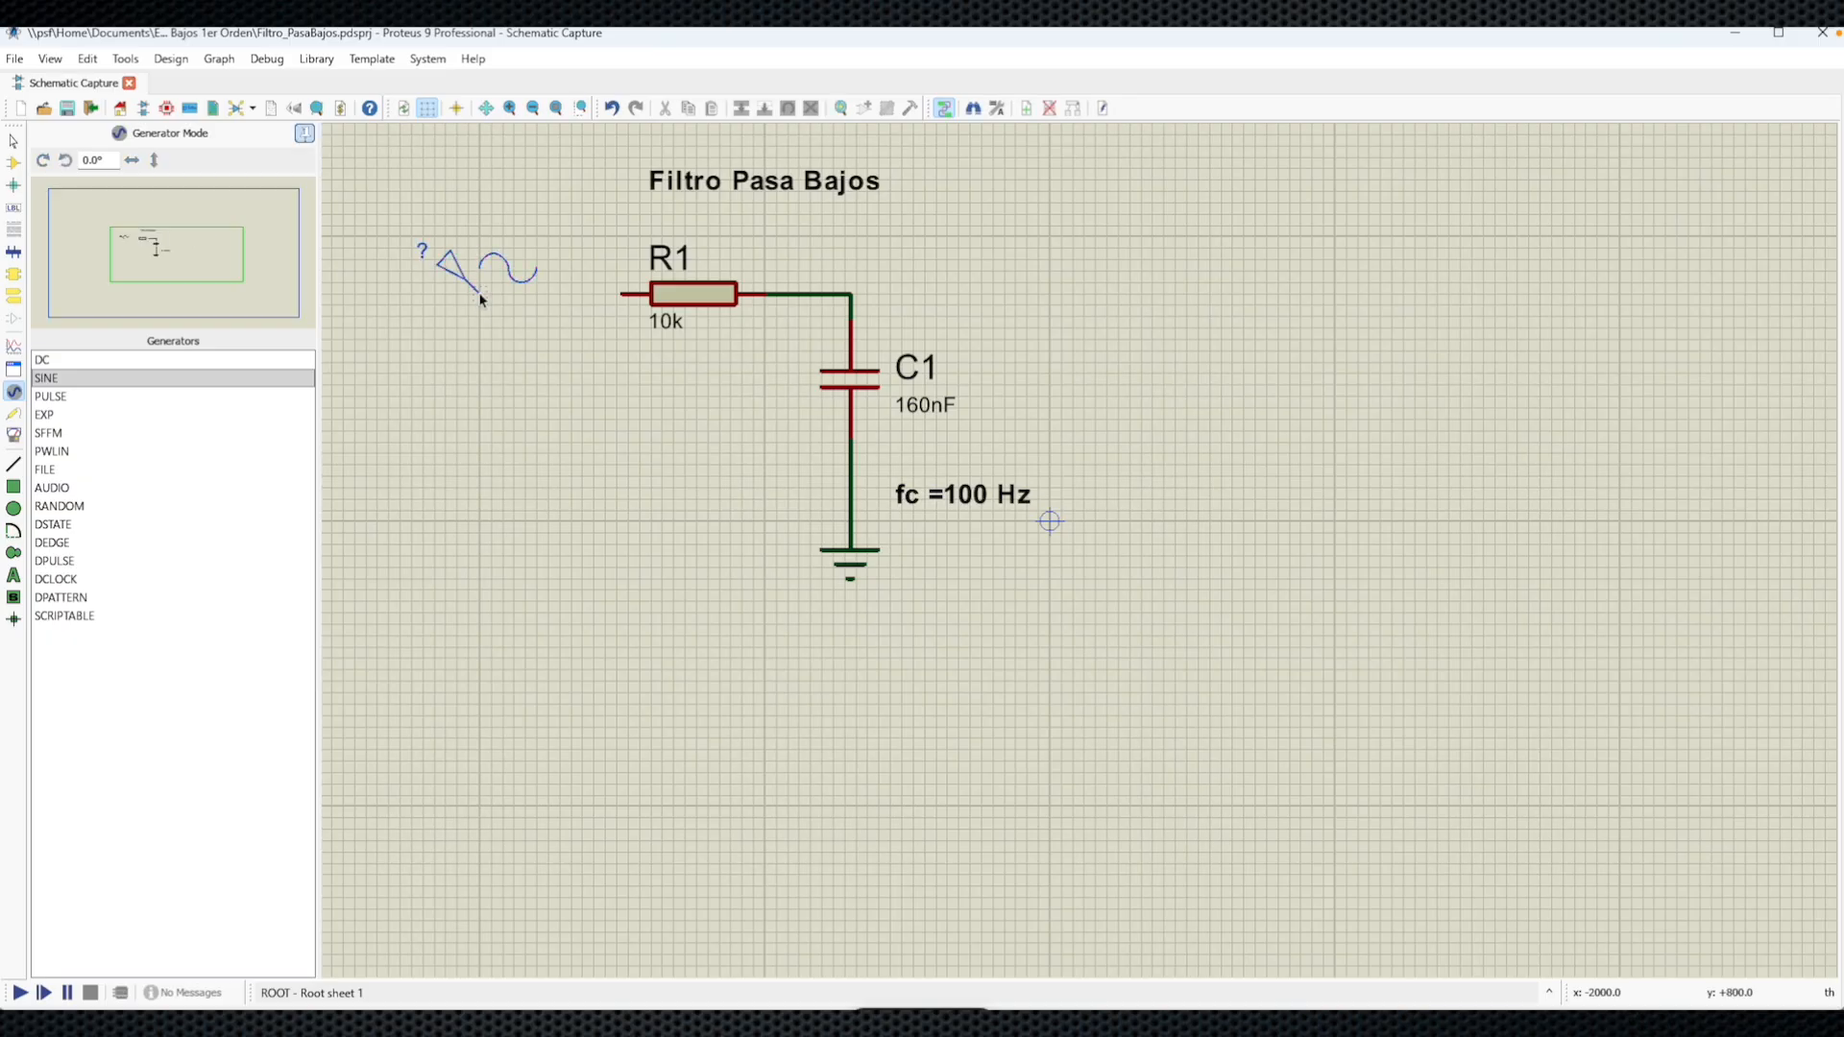
{"action": "left_click", "coordinate": [480, 294]}
{"action": "left_click", "coordinate": [624, 295]}
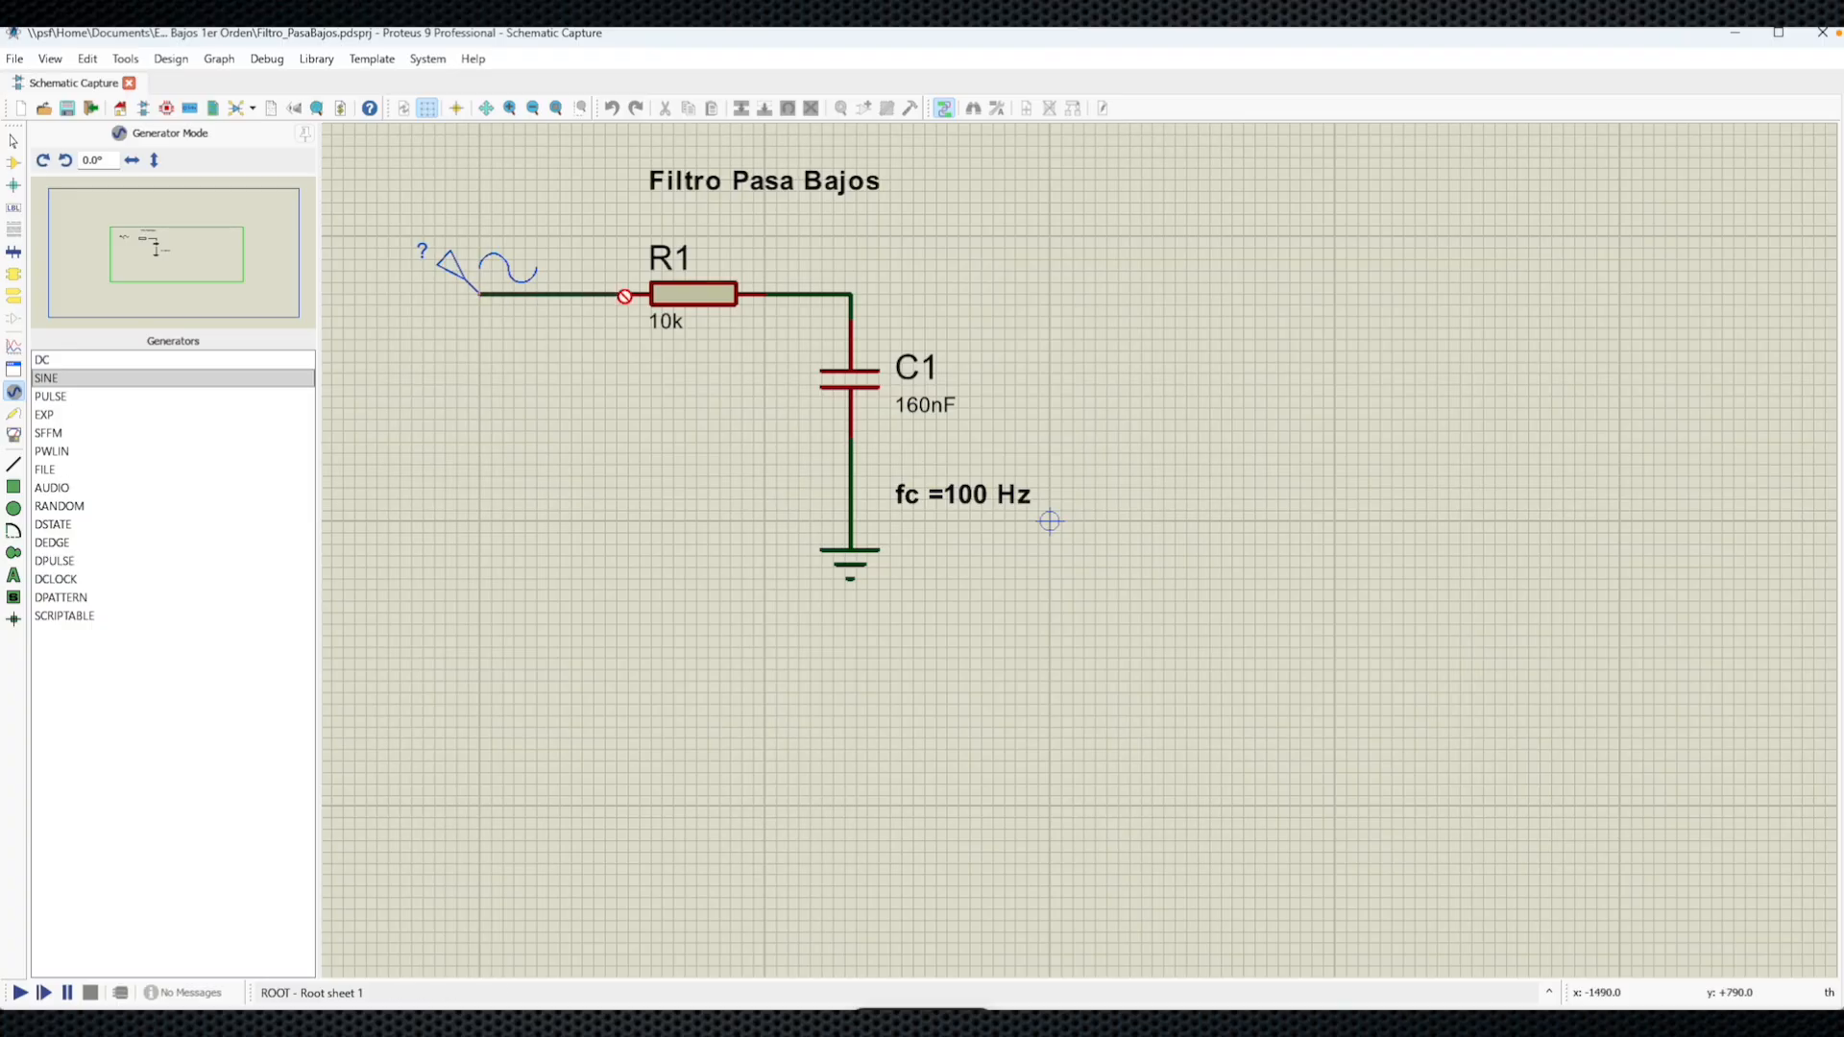
- Rename the sine generator feeding R1 as V1
{"action": "right_click", "coordinate": [470, 270]}
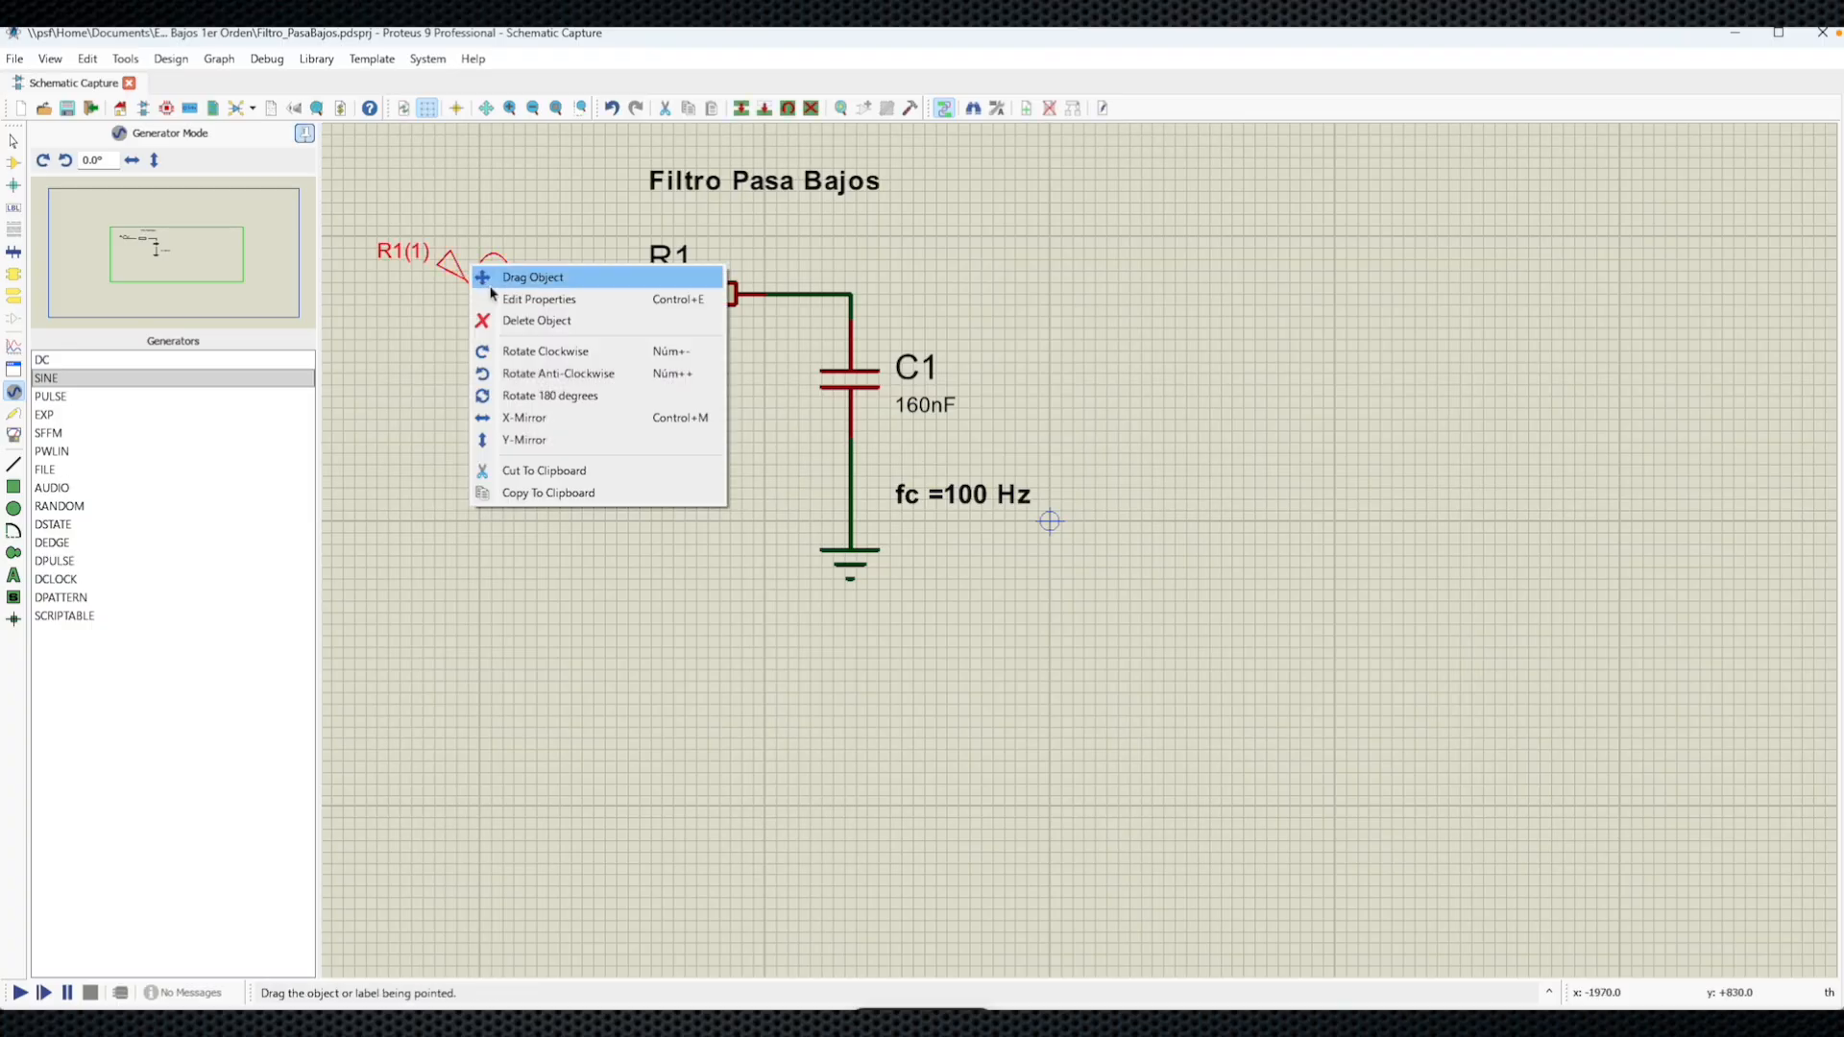
{"action": "left_click", "coordinate": [495, 299]}
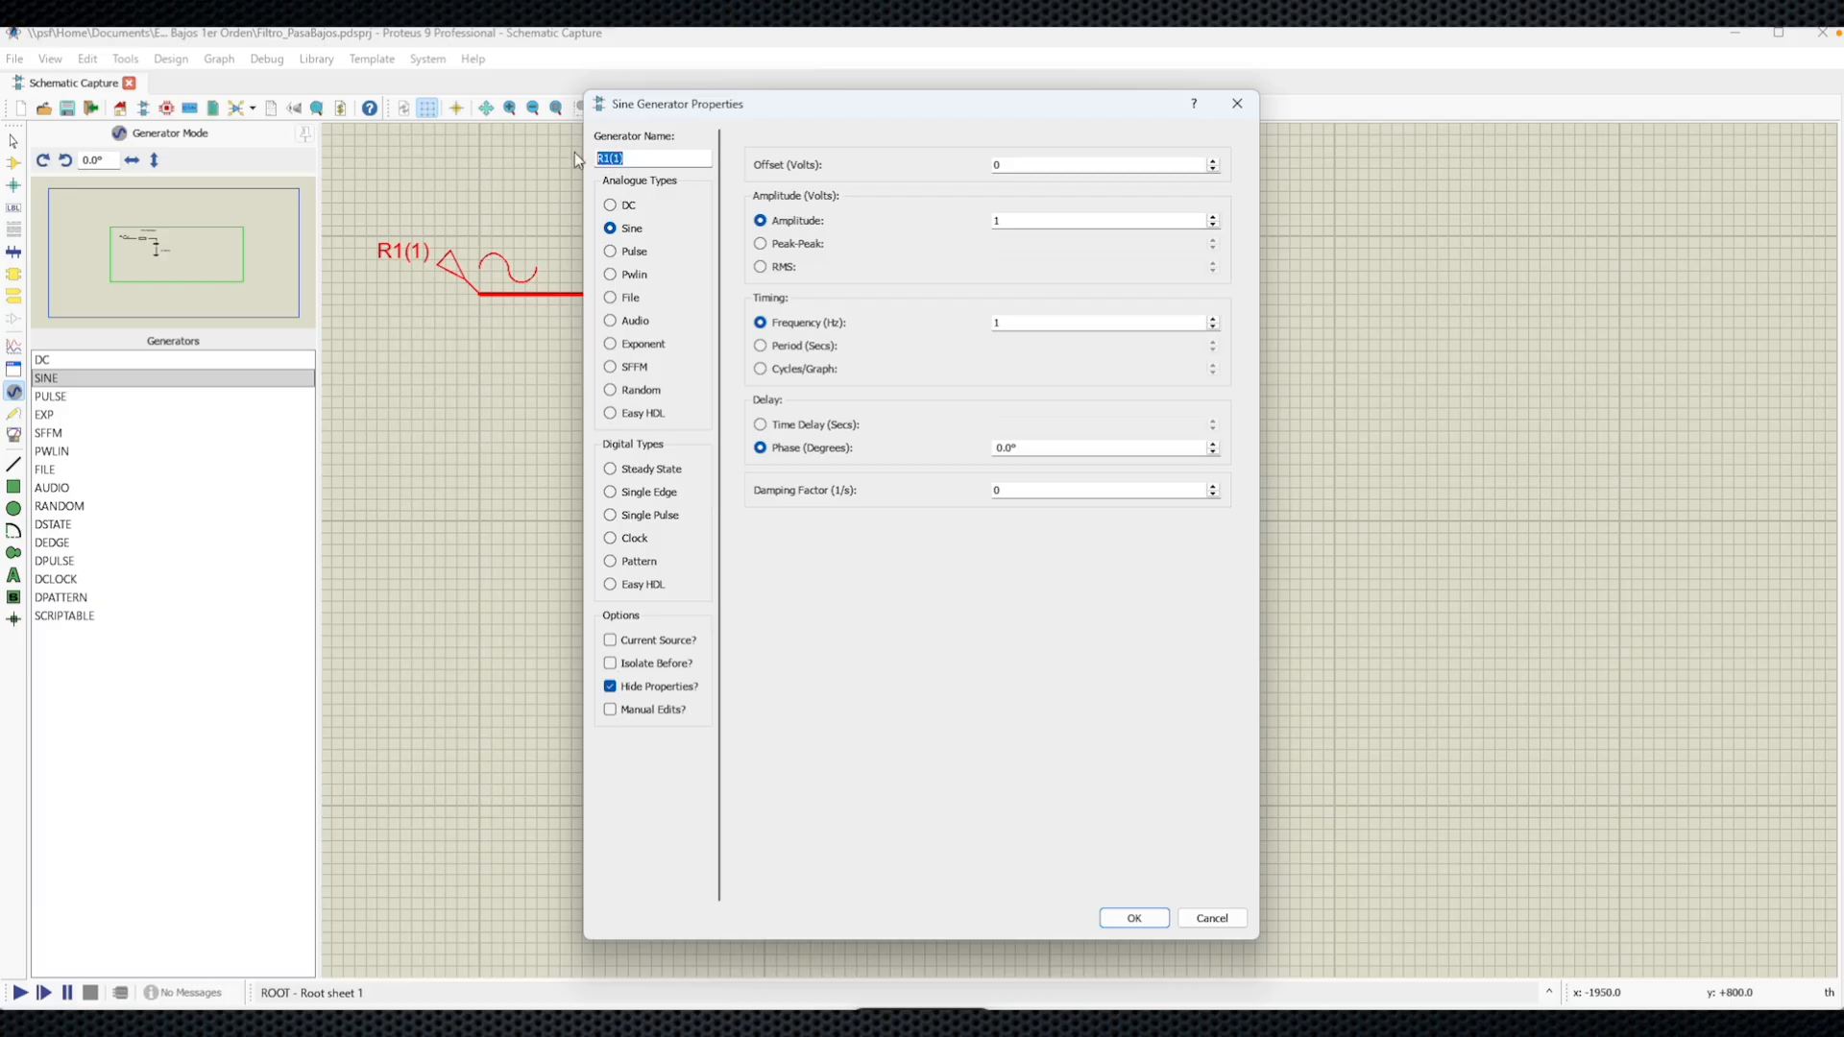
{"action": "type", "text": "V1"}
{"action": "left_click", "coordinate": [1124, 920]}
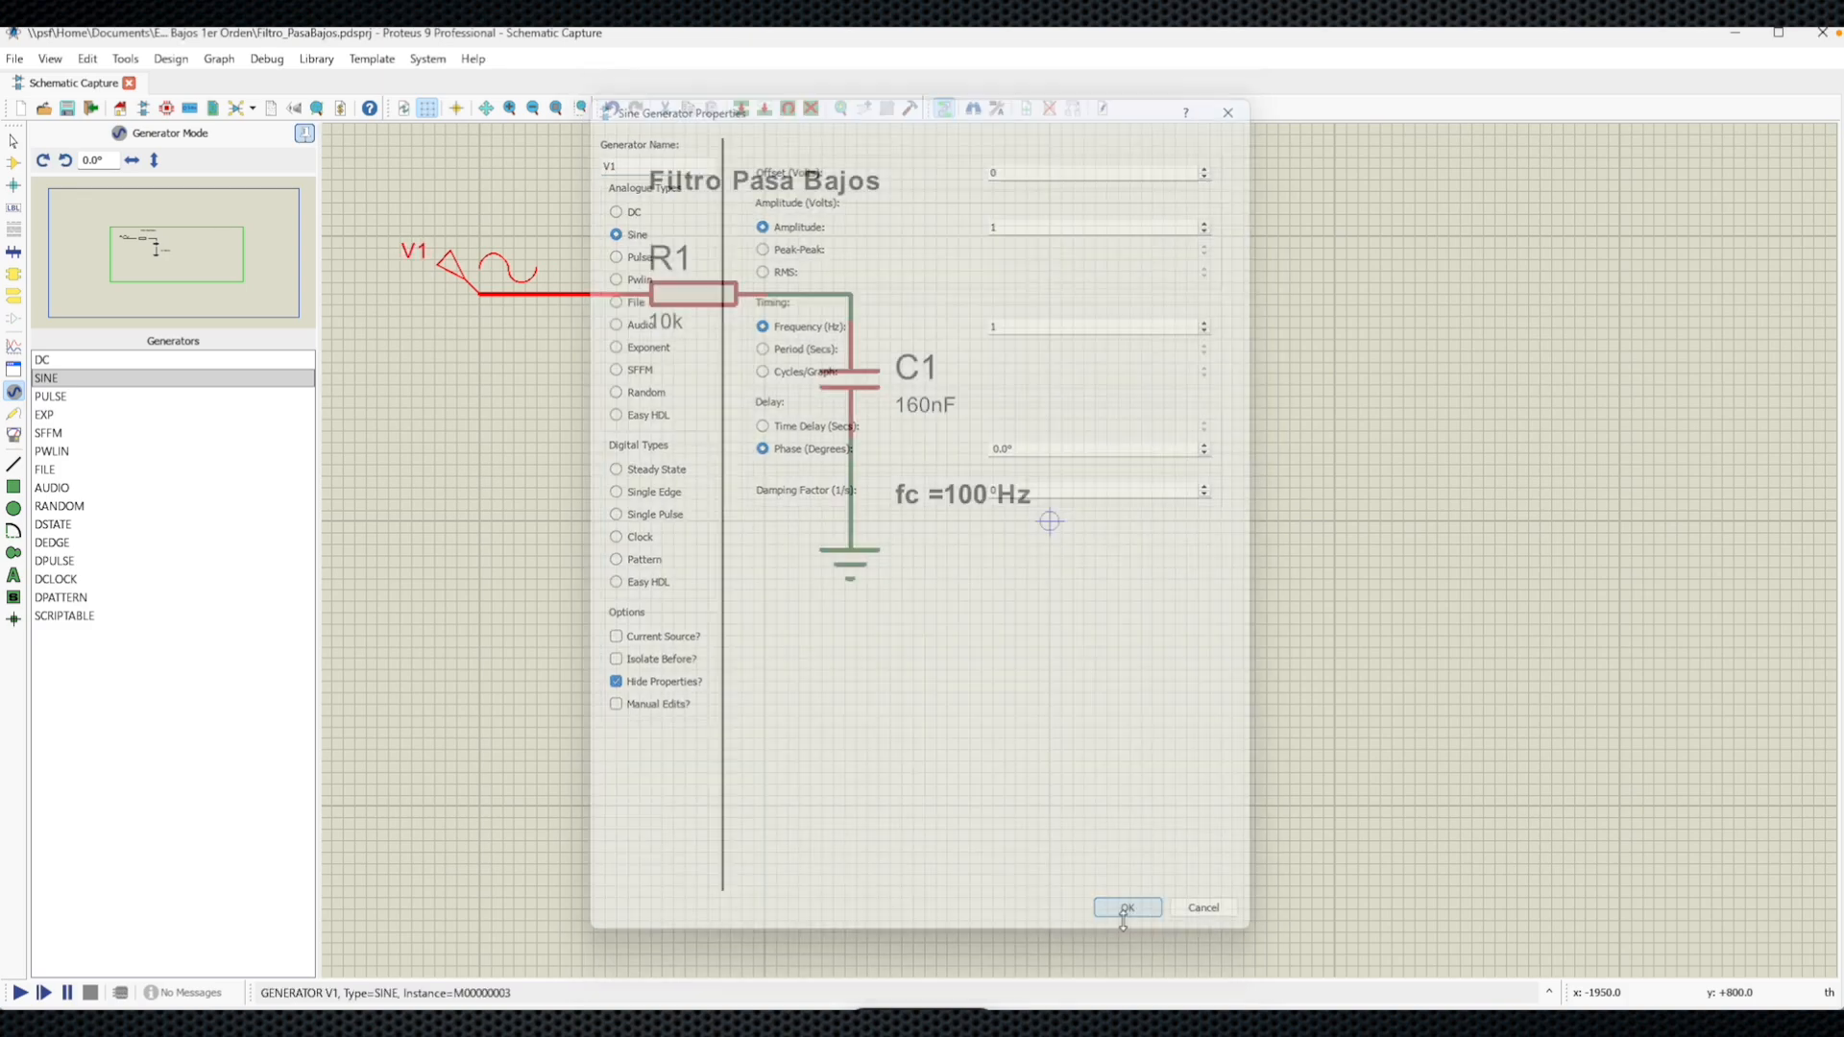
- Place a VOLTAGE probe to the right of C1 and wire it to the node between R1 and C1
{"action": "left_click", "coordinate": [14, 413]}
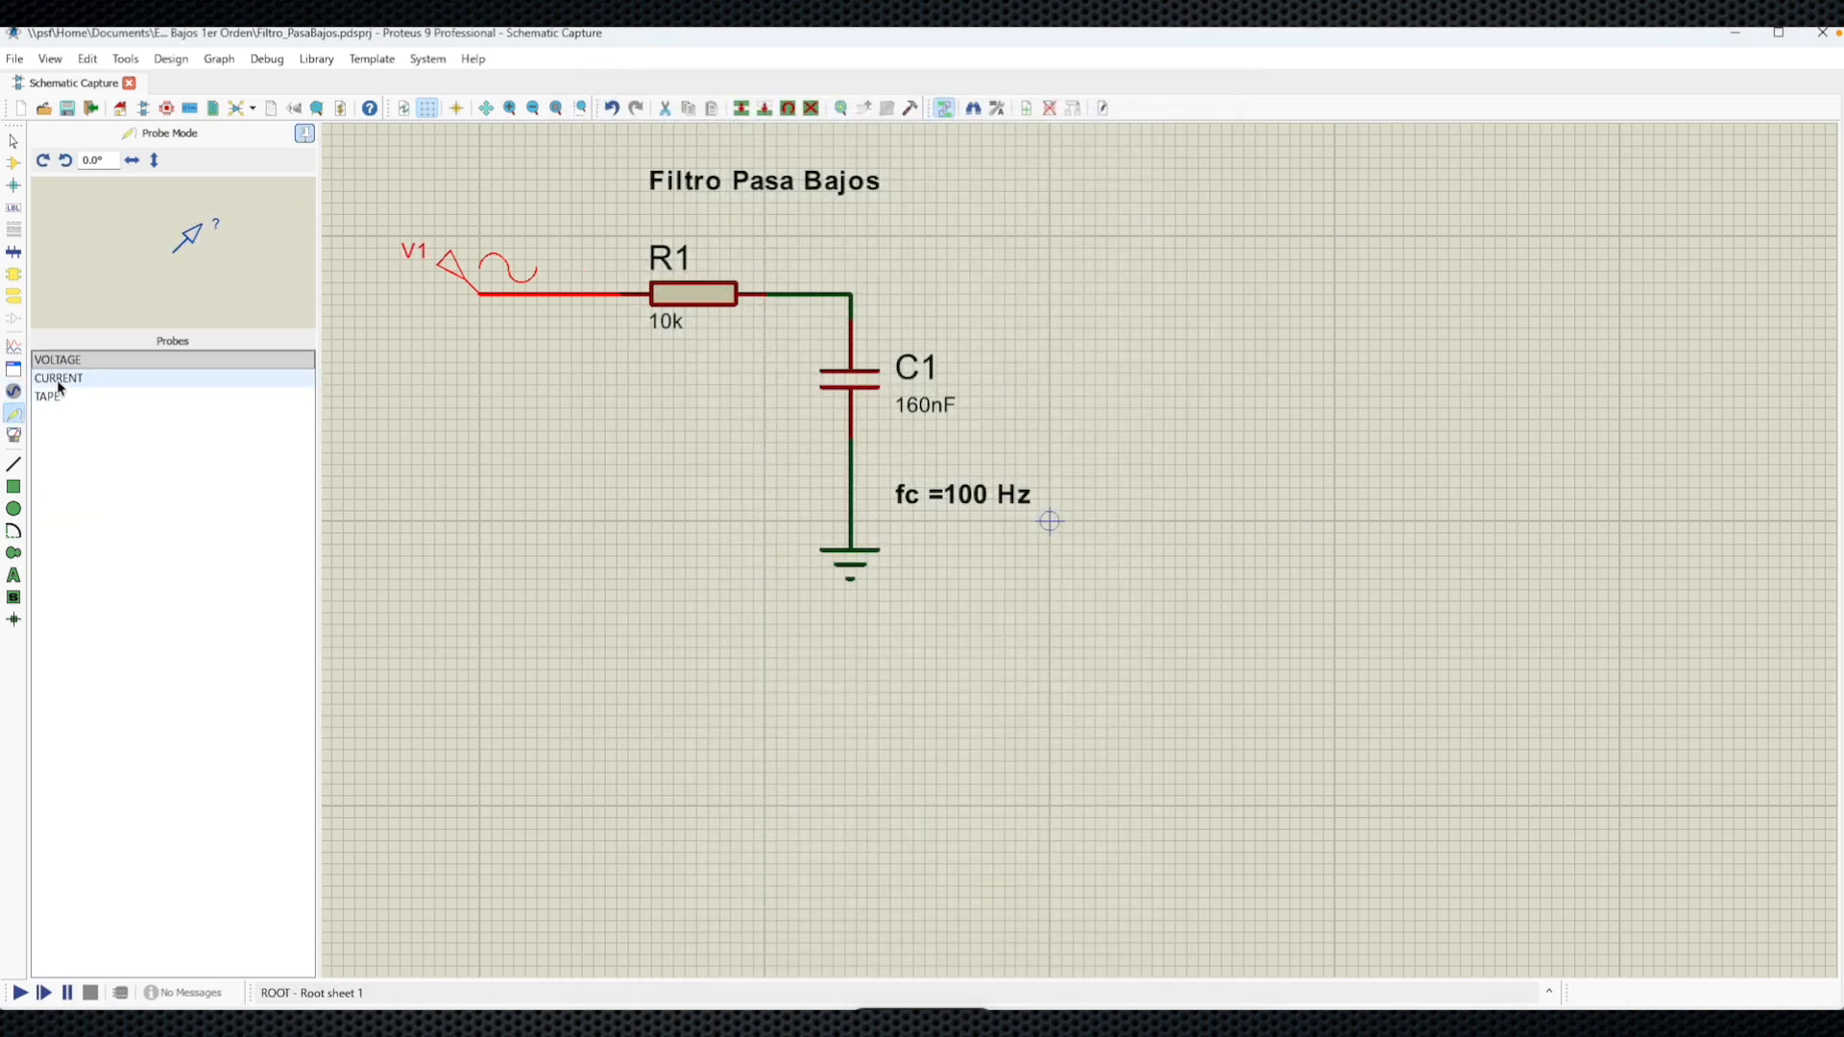
{"action": "left_click", "coordinate": [995, 296]}
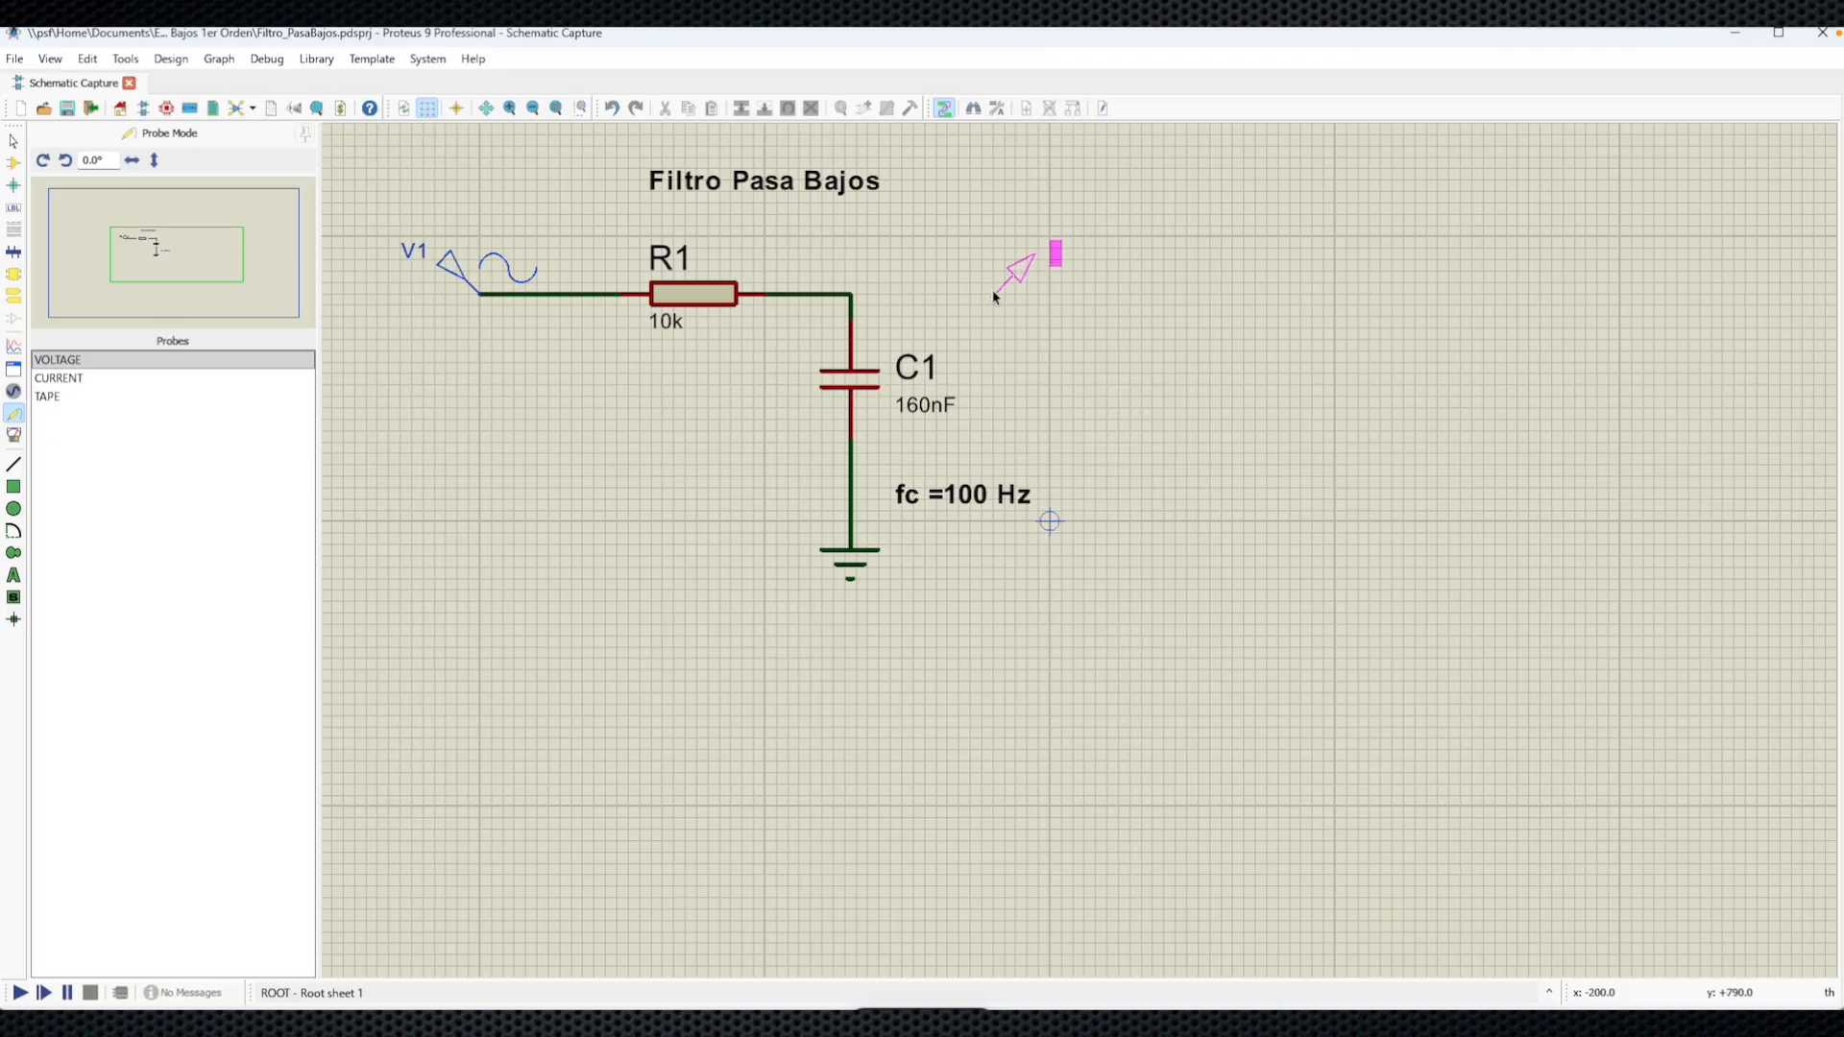
{"action": "left_click", "coordinate": [994, 297]}
{"action": "left_click", "coordinate": [993, 296]}
{"action": "left_click", "coordinate": [852, 295]}
{"action": "left_click", "coordinate": [852, 297]}
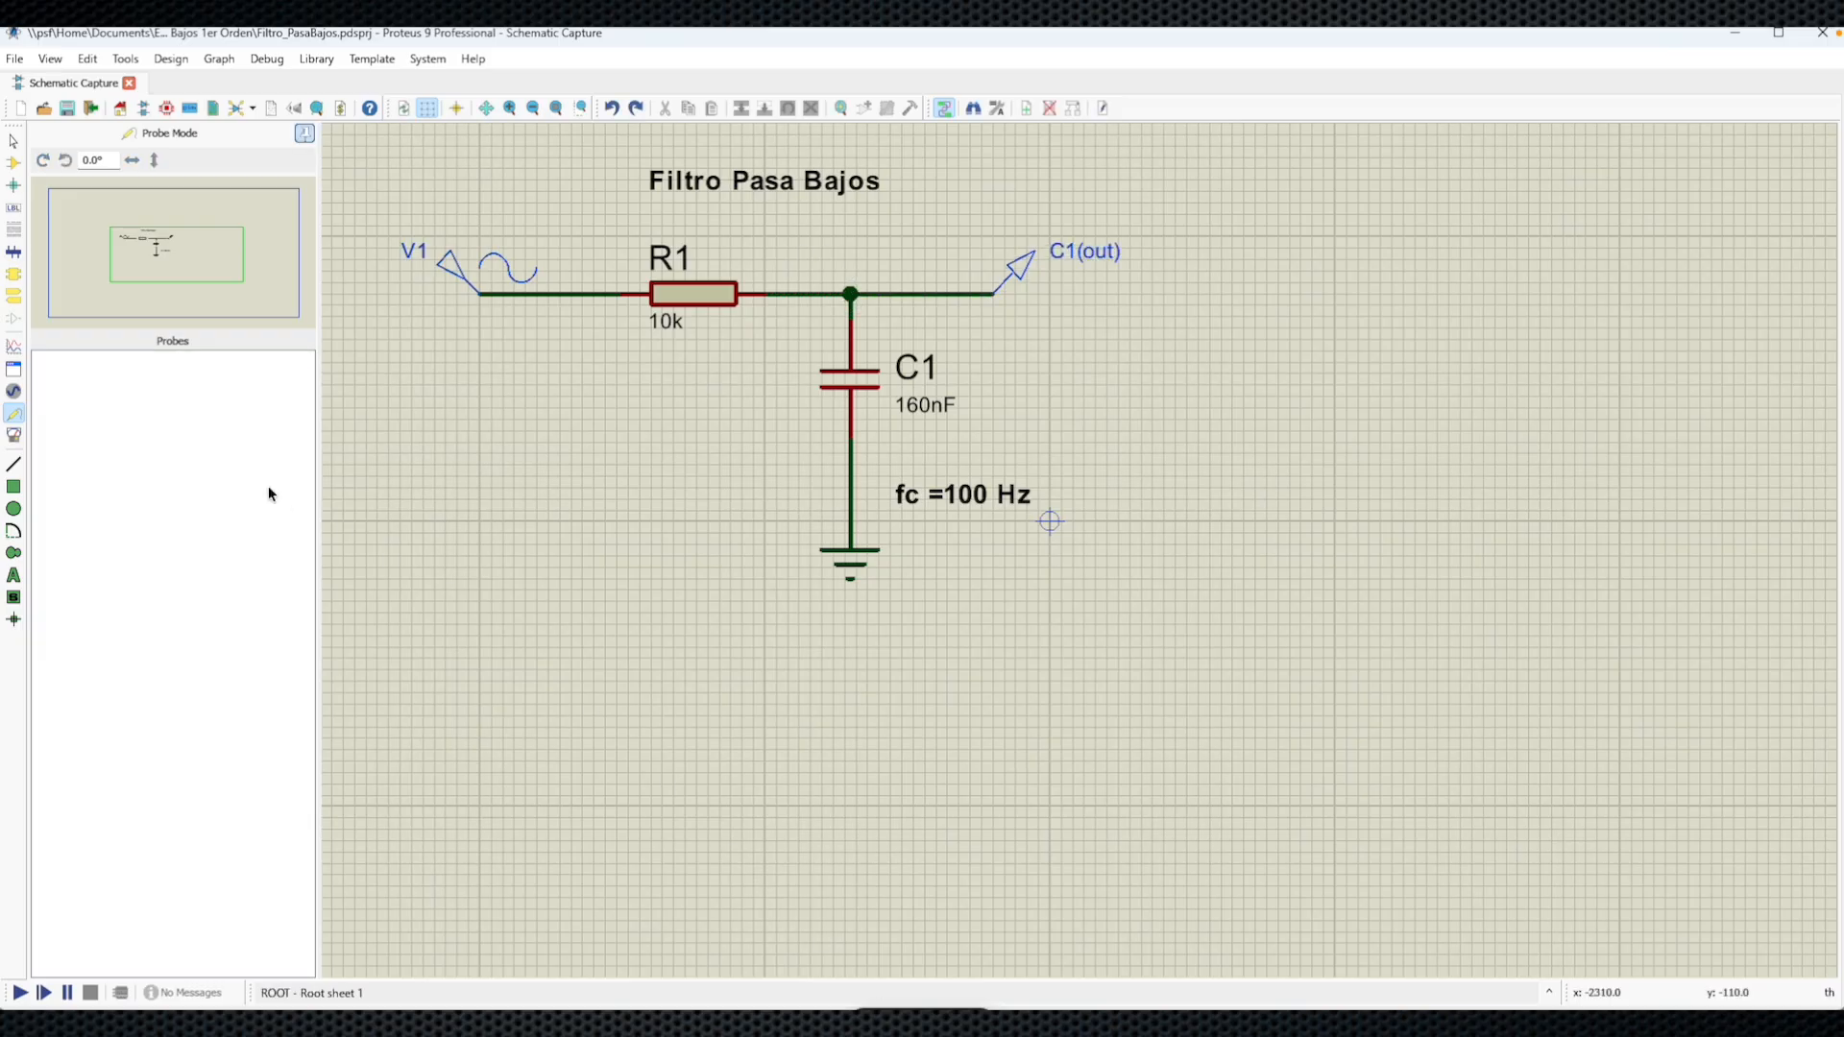
- Draw a FREQUENCY graph on the sheet to the right of the output probe
{"action": "left_click", "coordinate": [15, 349]}
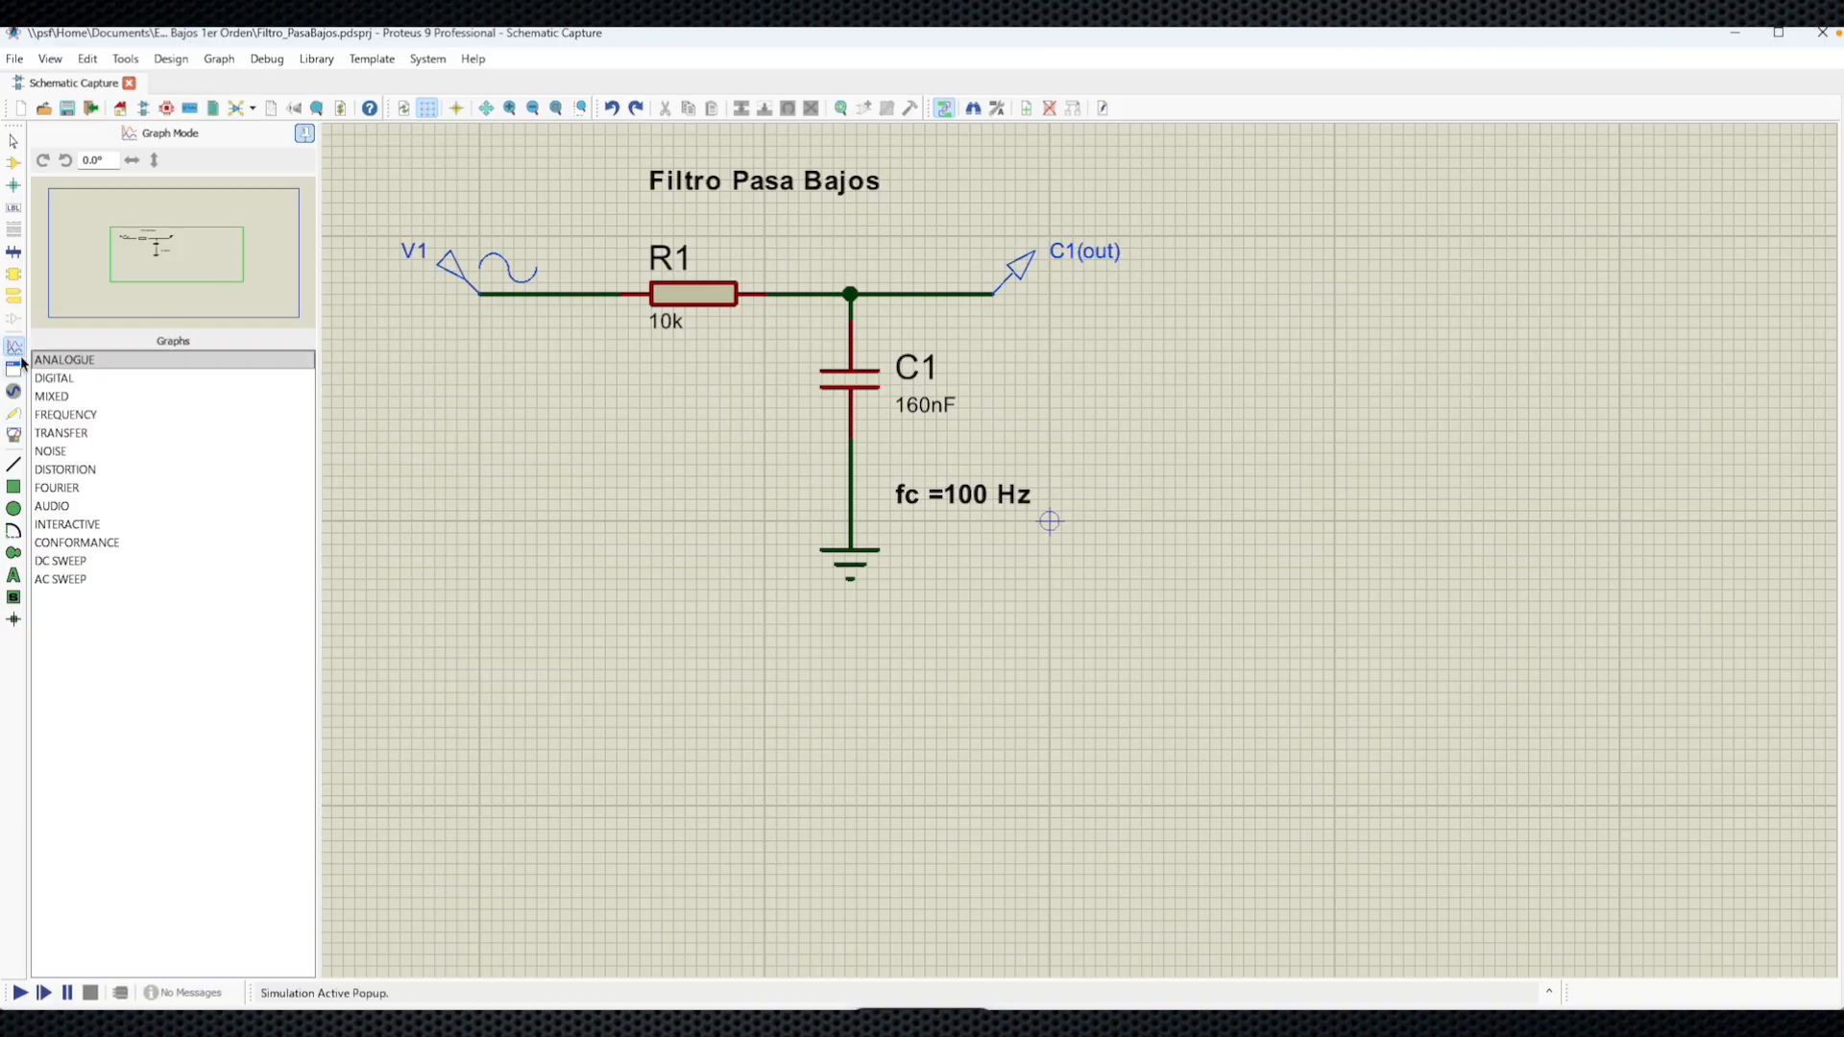
{"action": "left_click", "coordinate": [81, 415]}
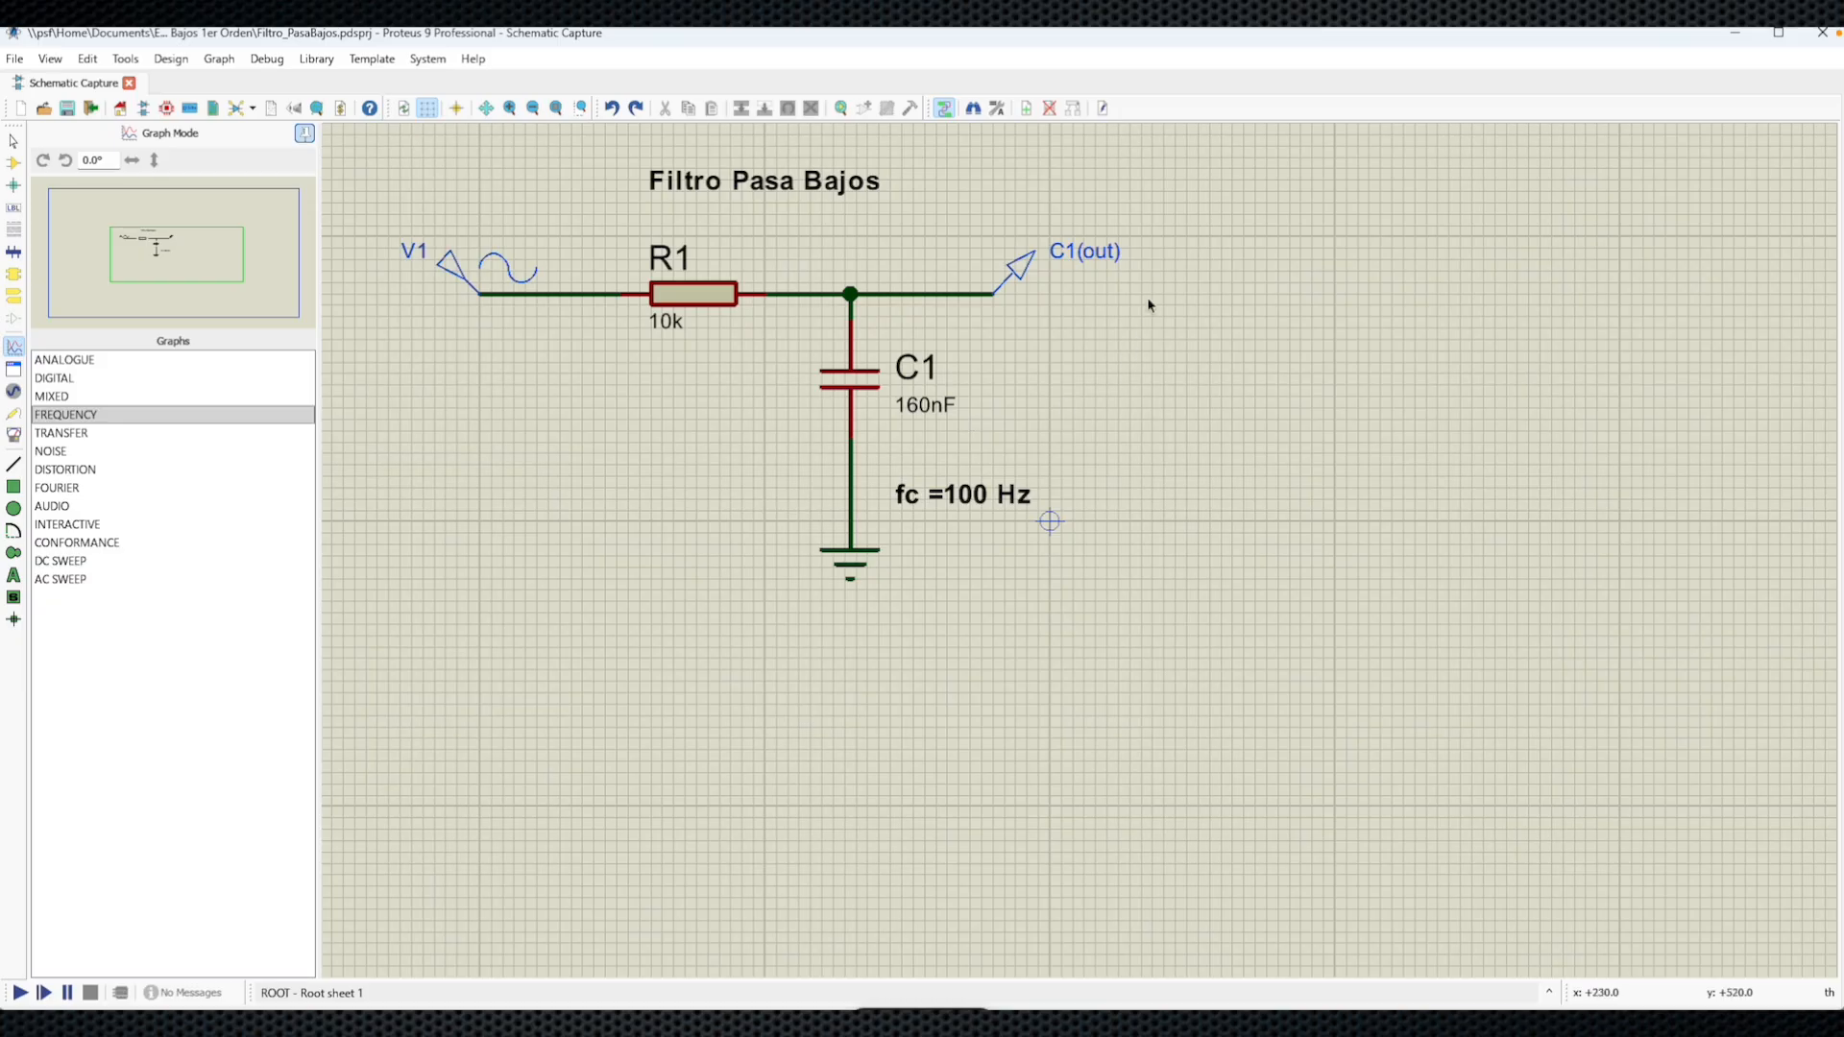
{"action": "left_click_drag", "start_coordinate": [1143, 237], "coordinate": [1620, 525]}
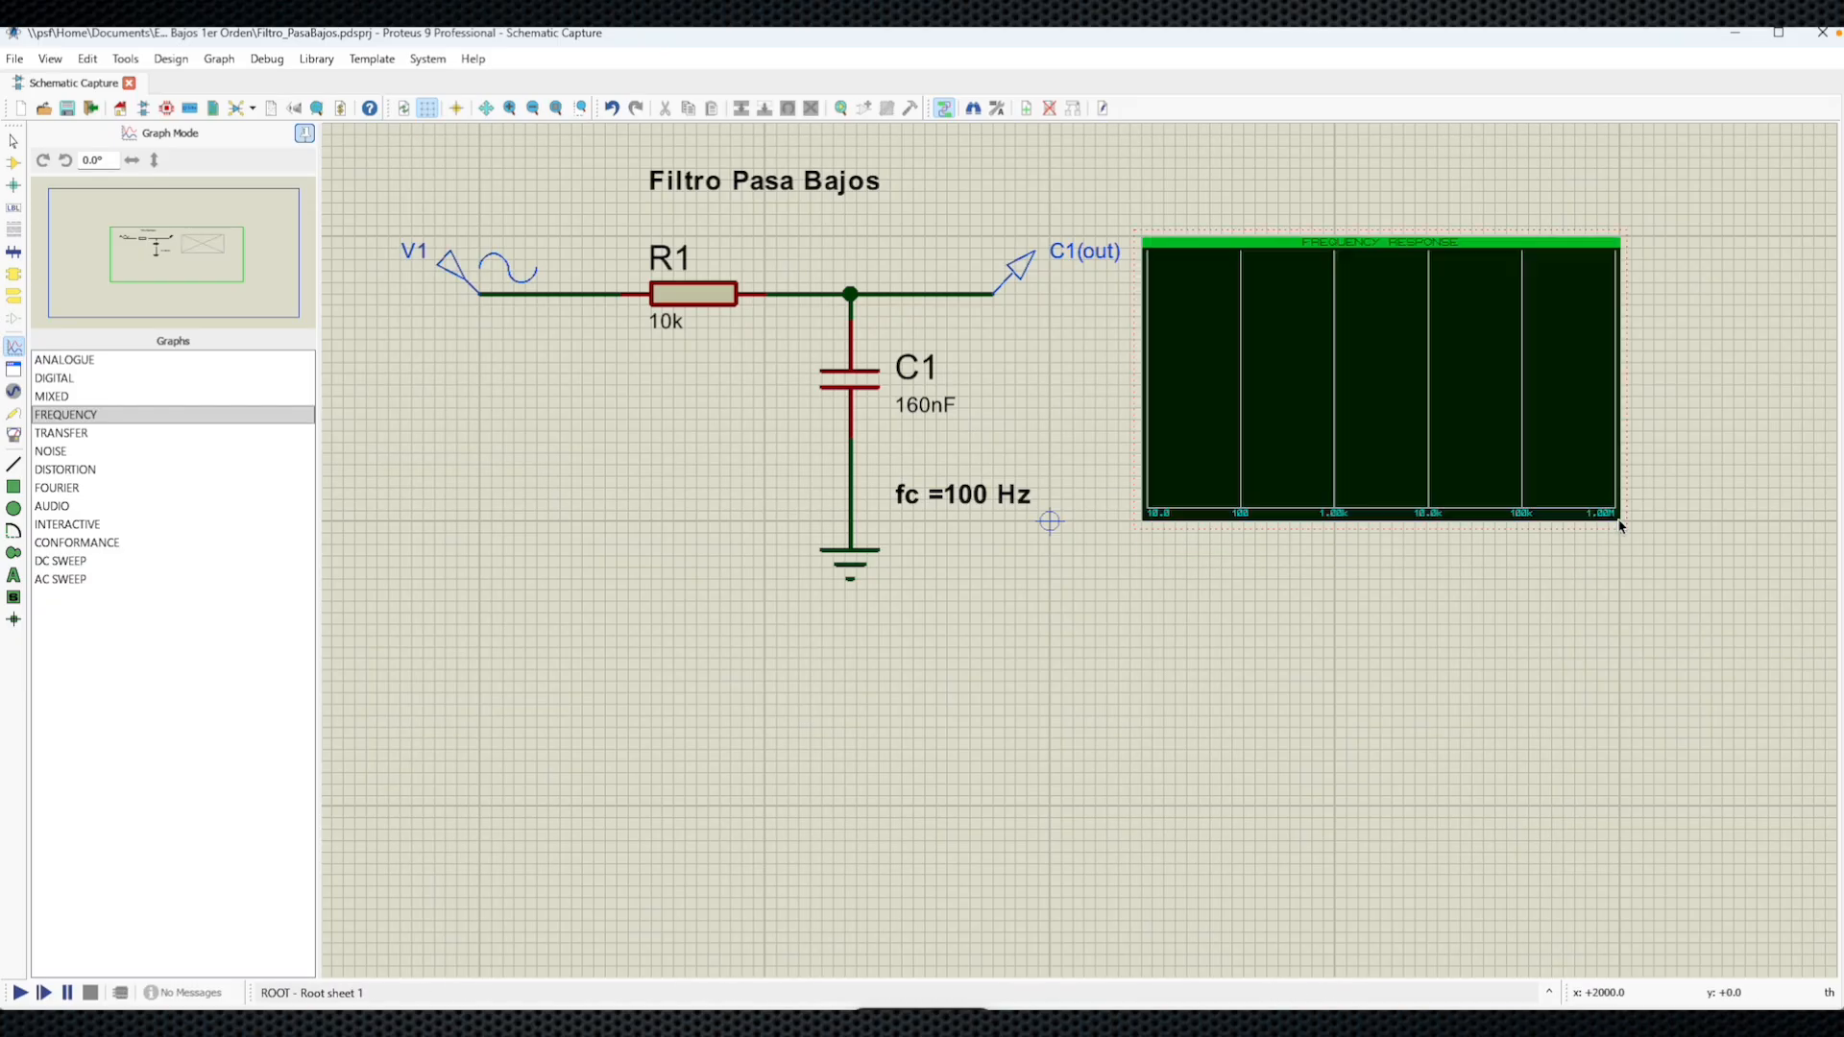
- Set the frequency graph's reference to V1 and its stop frequency to 10k
{"action": "right_click", "coordinate": [1293, 410]}
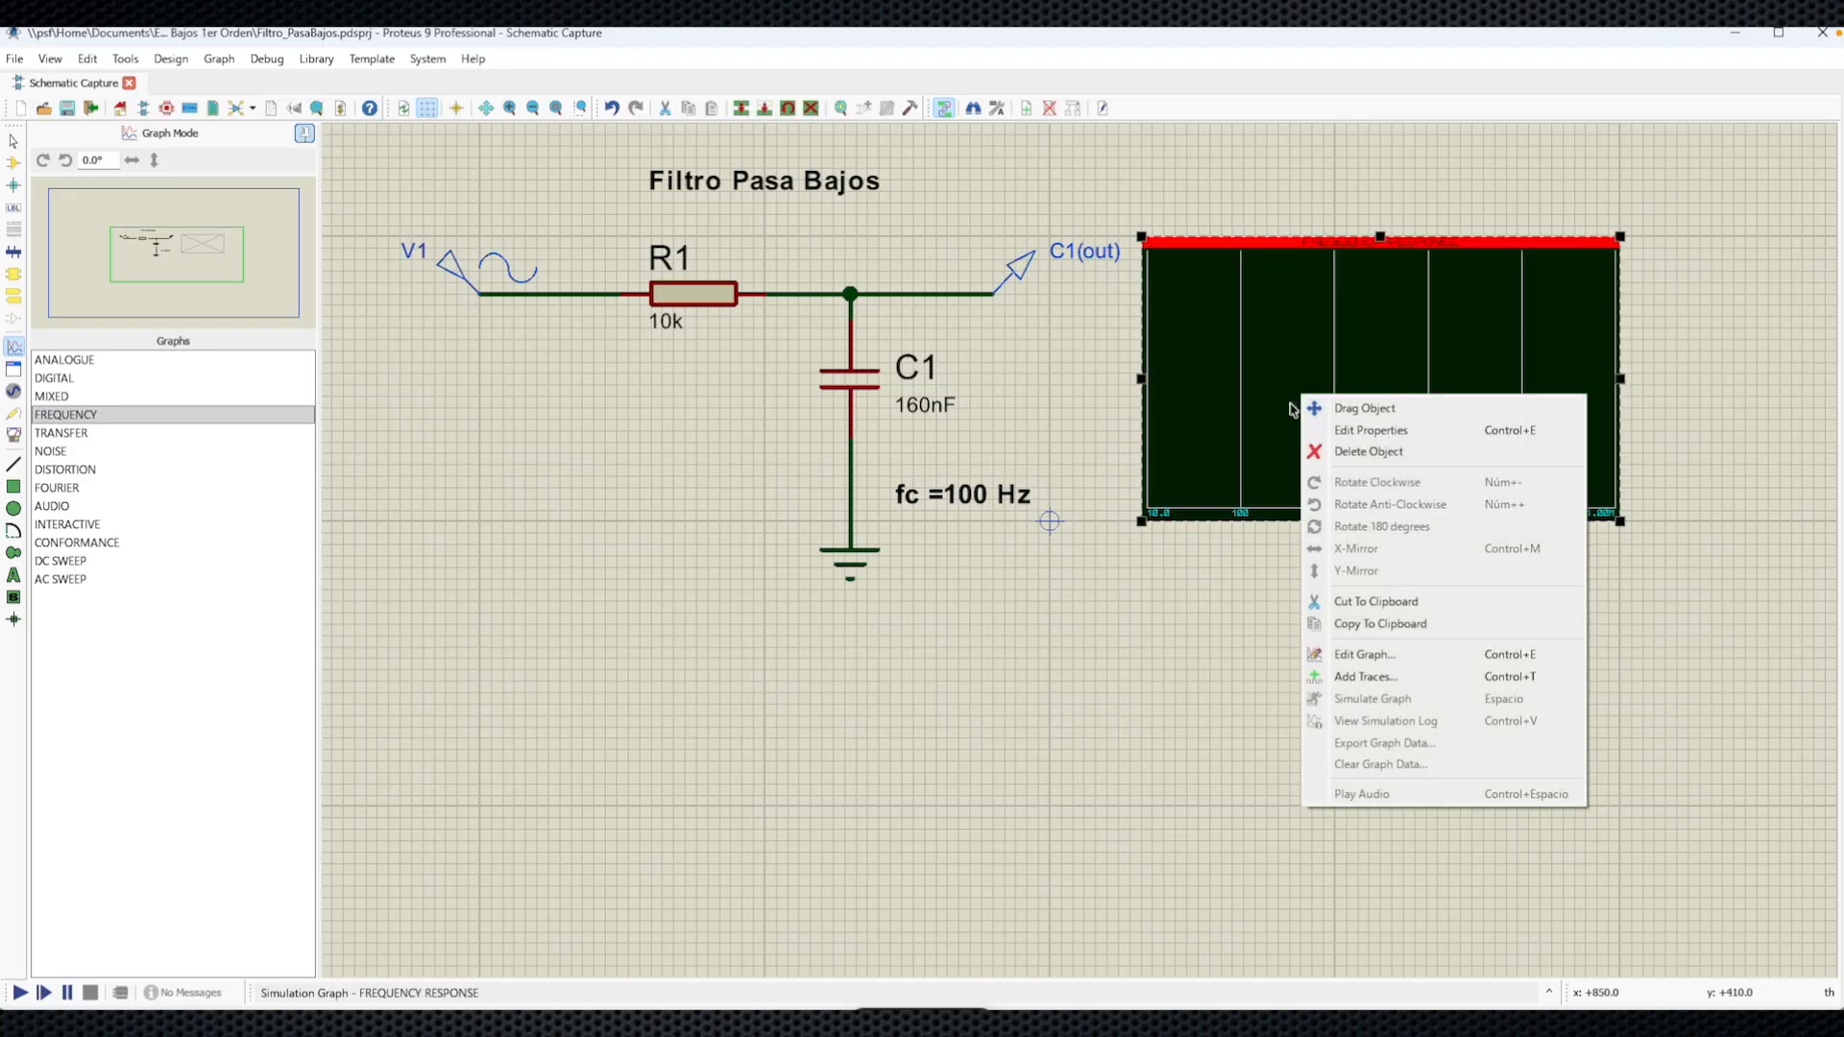
{"action": "left_click", "coordinate": [1334, 431]}
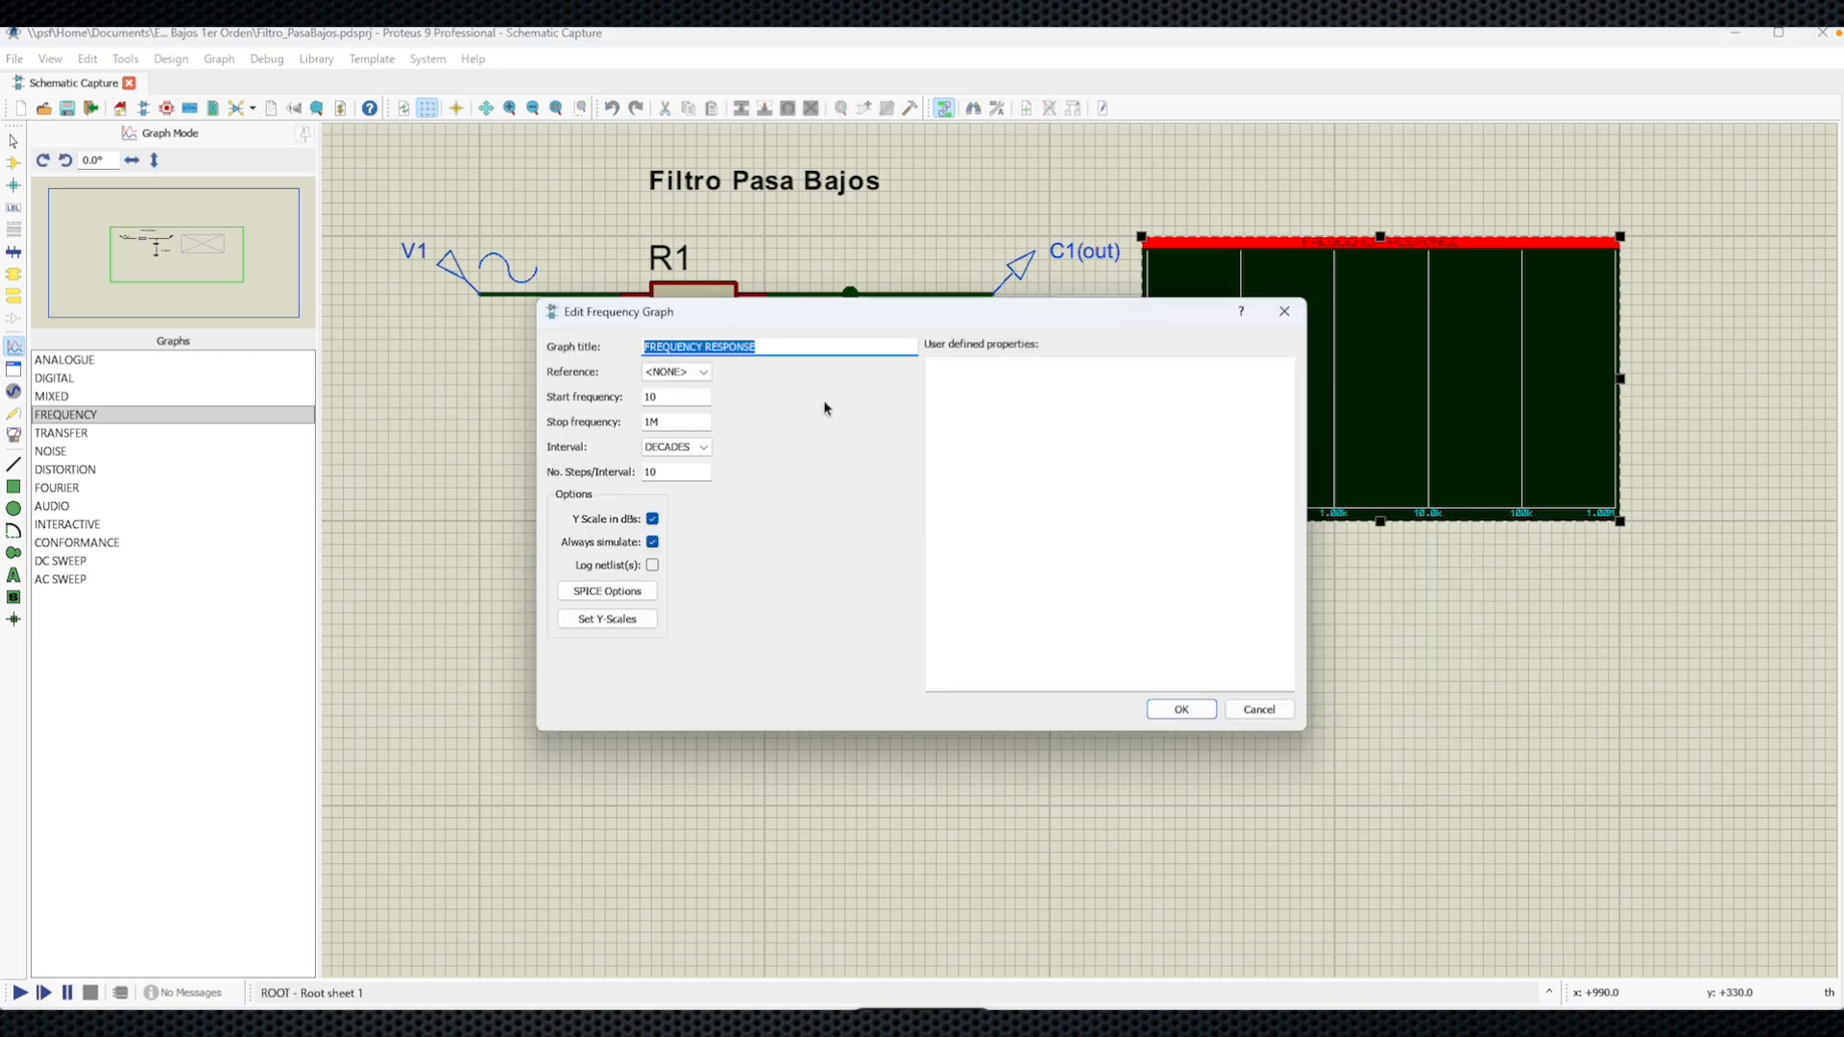
{"action": "left_click", "coordinate": [676, 372]}
{"action": "left_click", "coordinate": [683, 402]}
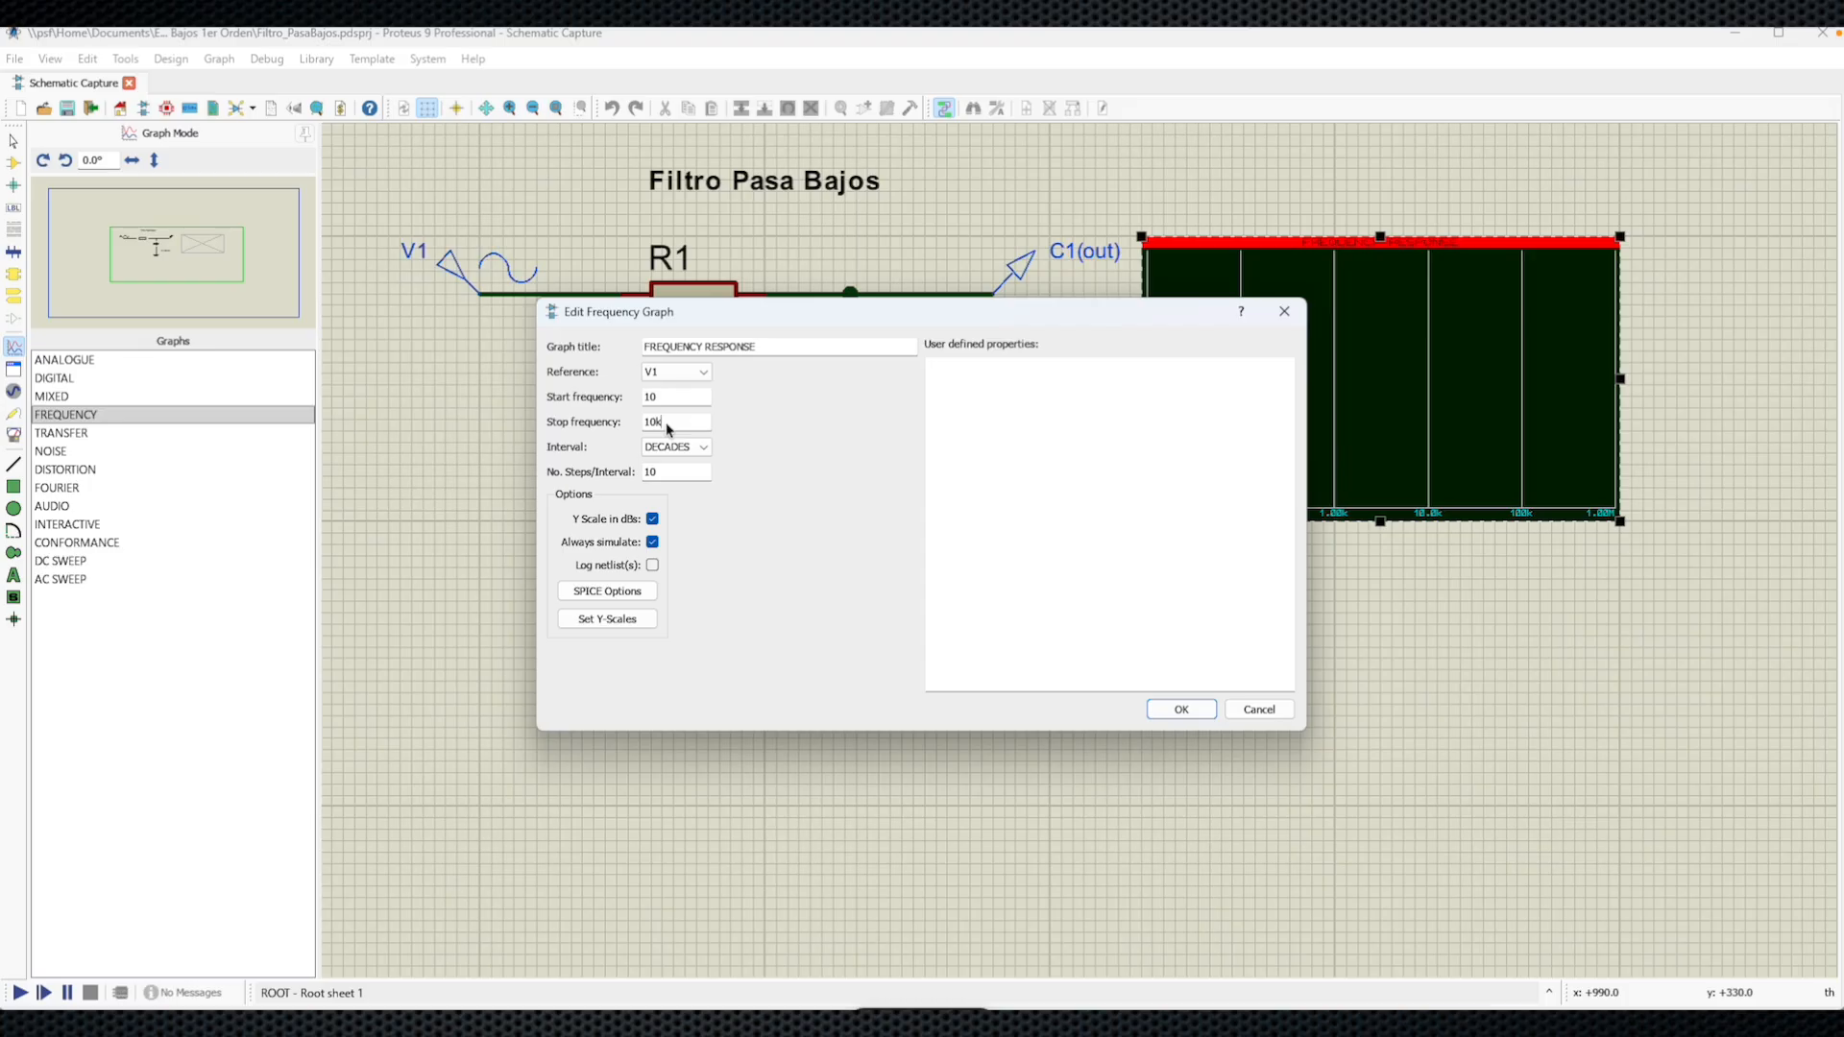
{"action": "left_click", "coordinate": [1156, 711]}
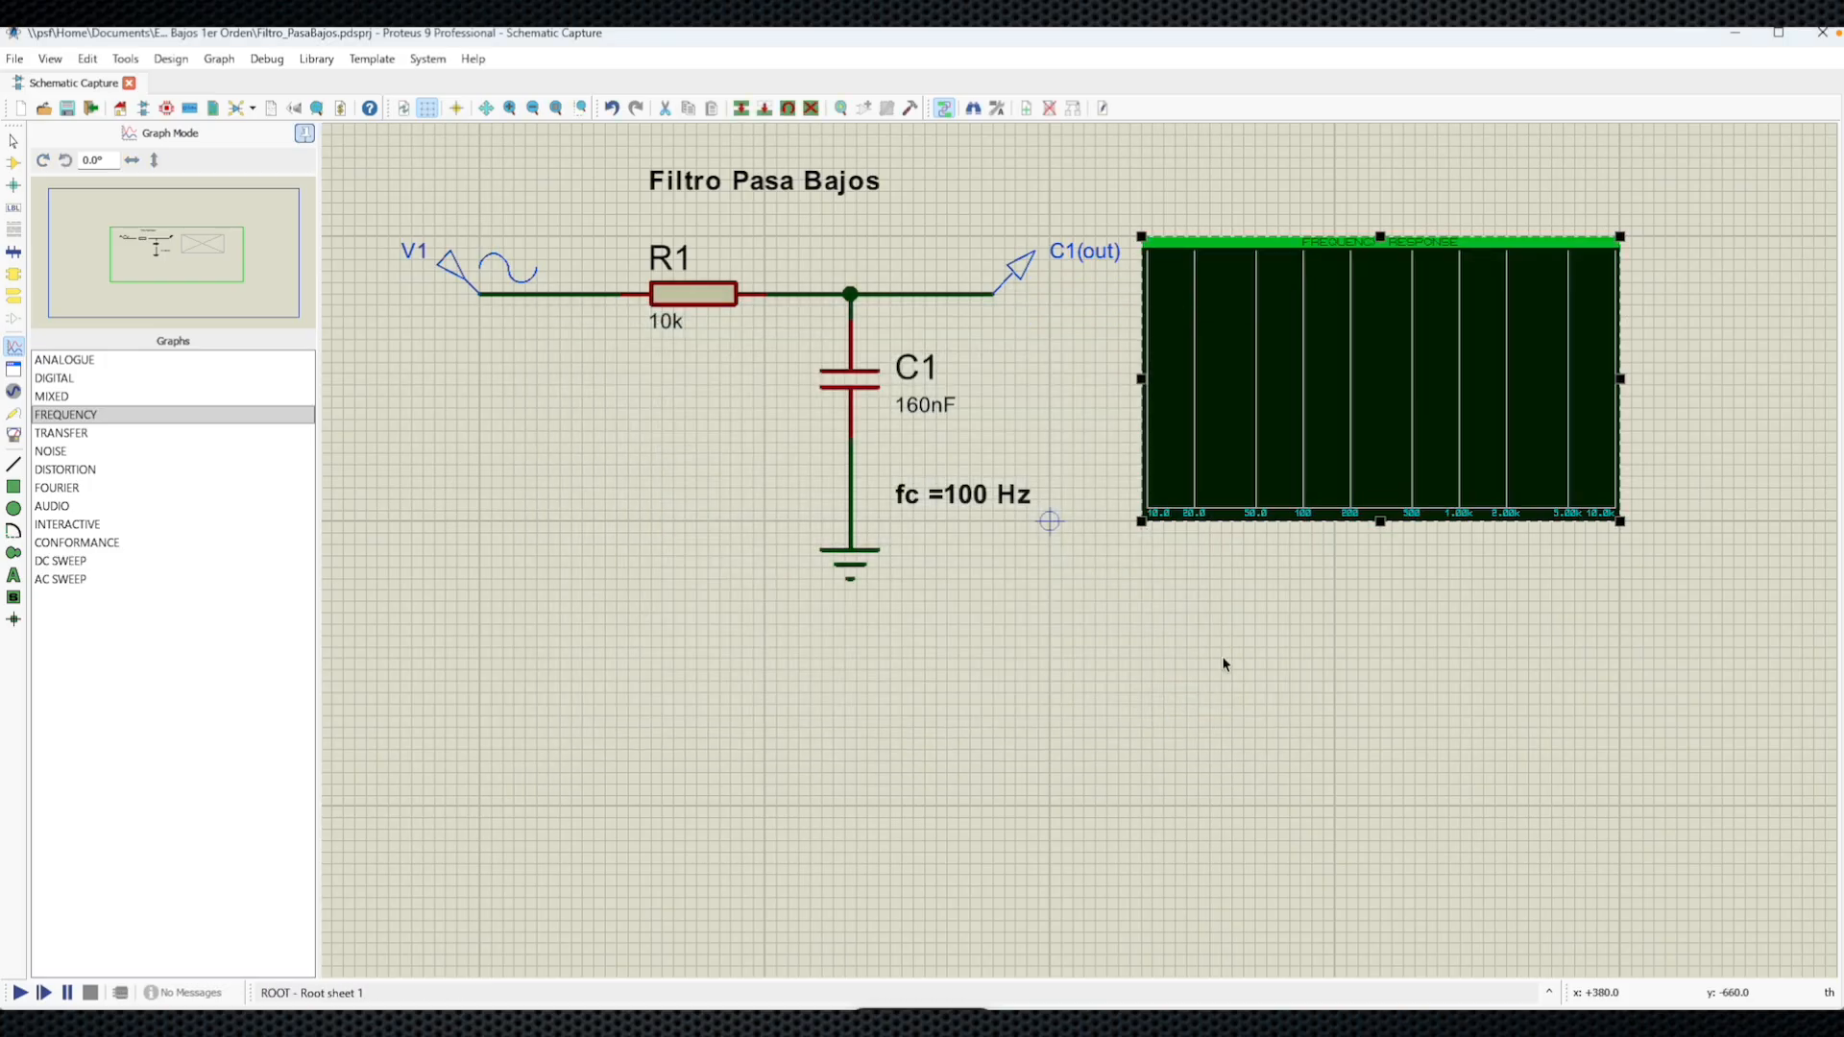
- Add a phasor trace of probe C1(out) on the frequency graph's left axis and simulate the graph
{"action": "right_click", "coordinate": [1288, 312]}
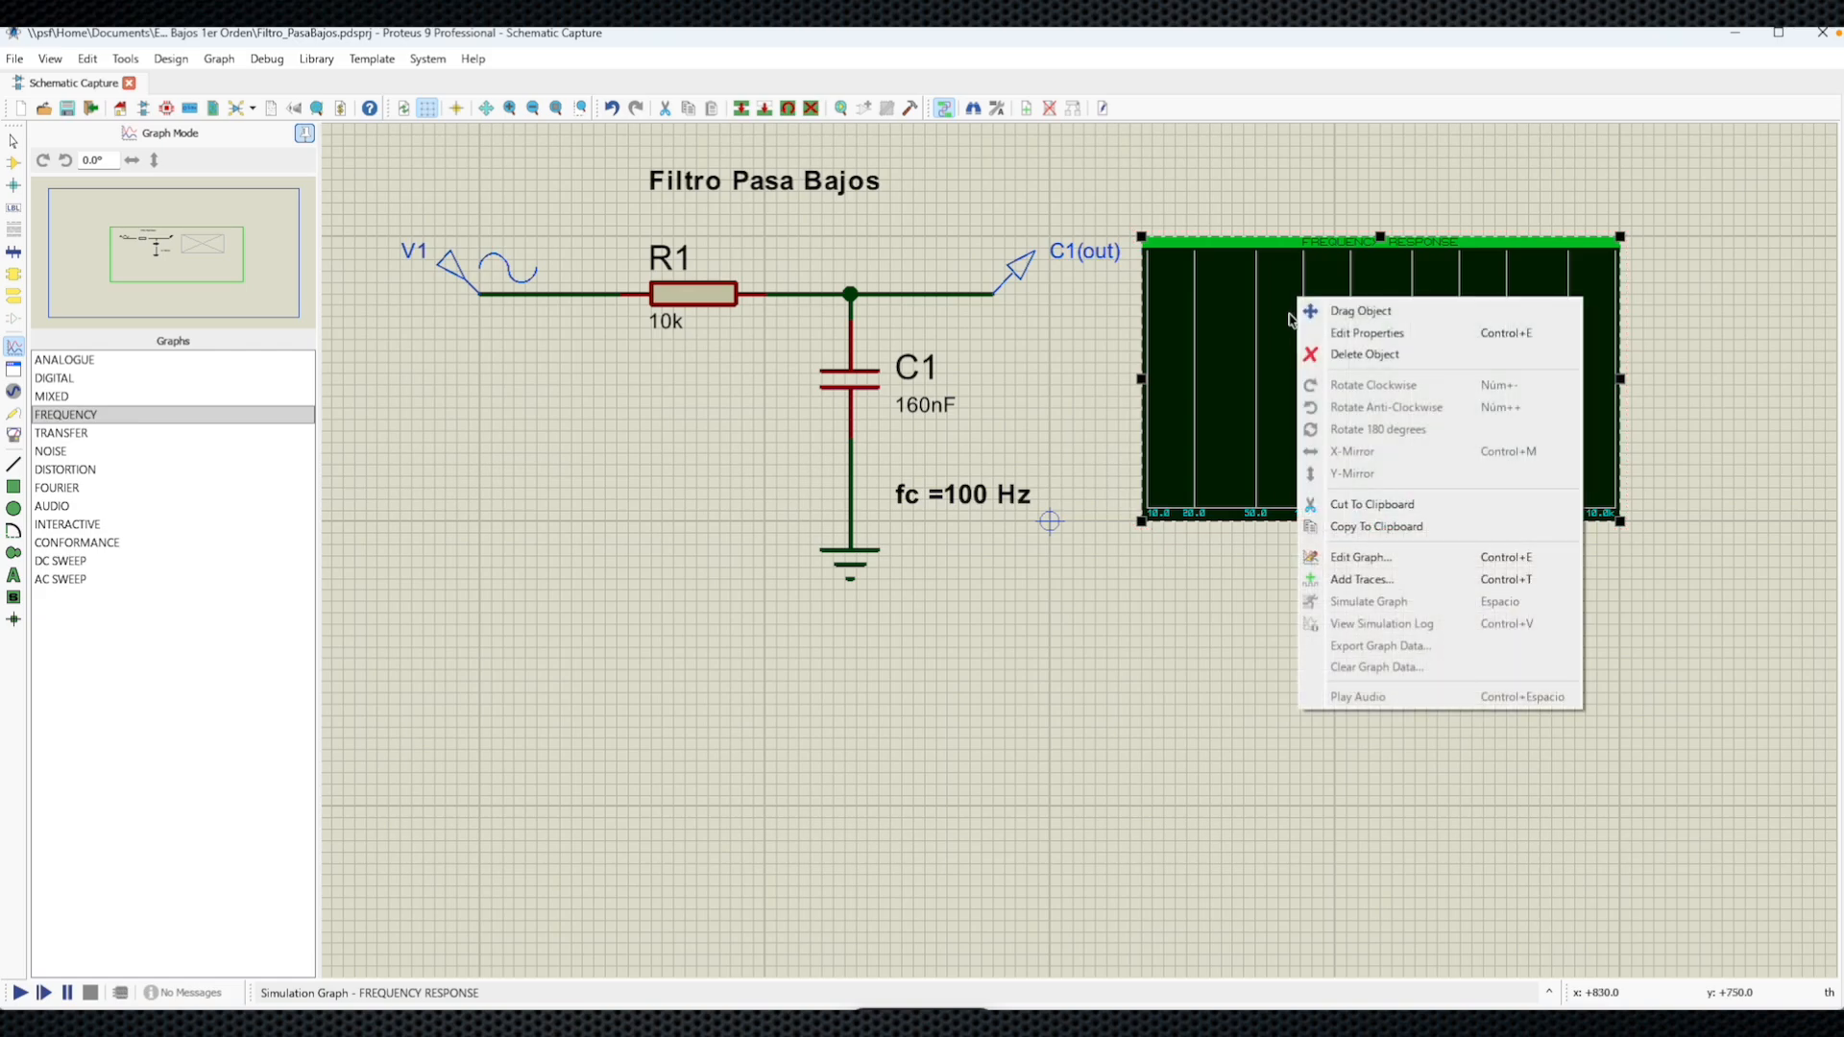
{"action": "left_click", "coordinate": [1384, 578]}
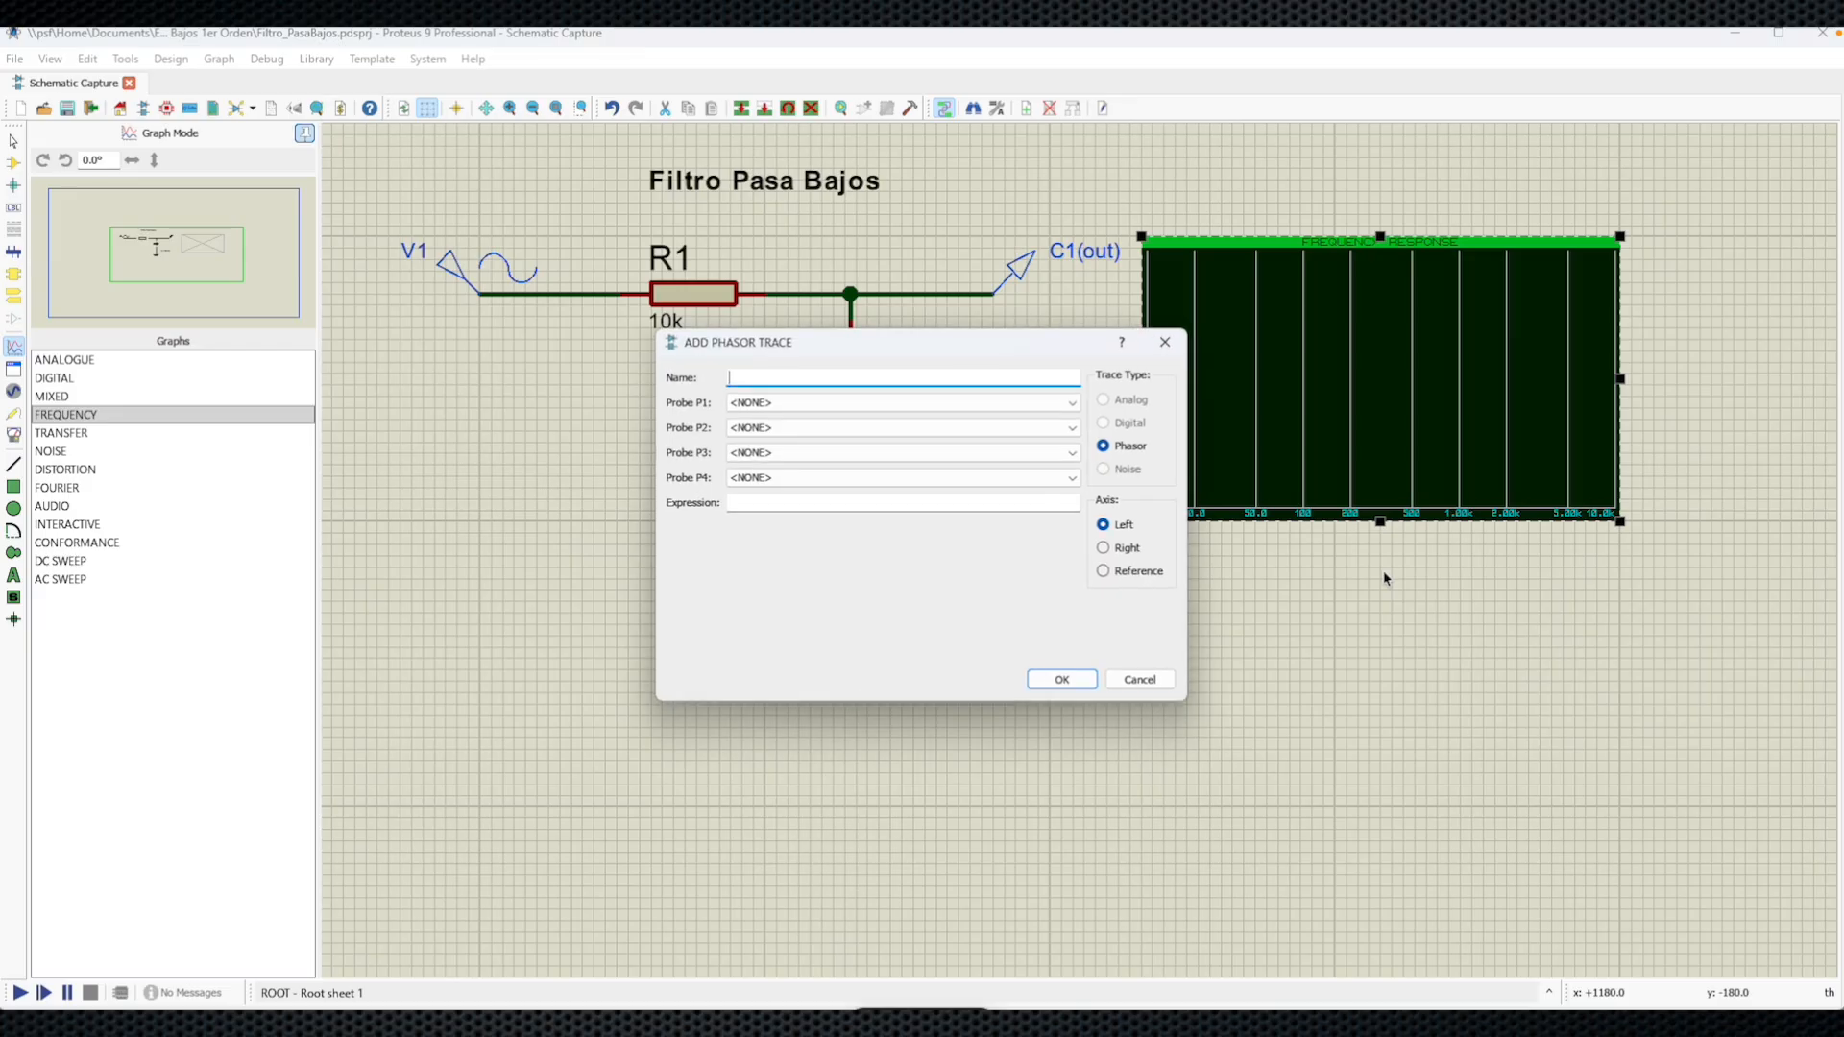
{"action": "left_click", "coordinate": [936, 412]}
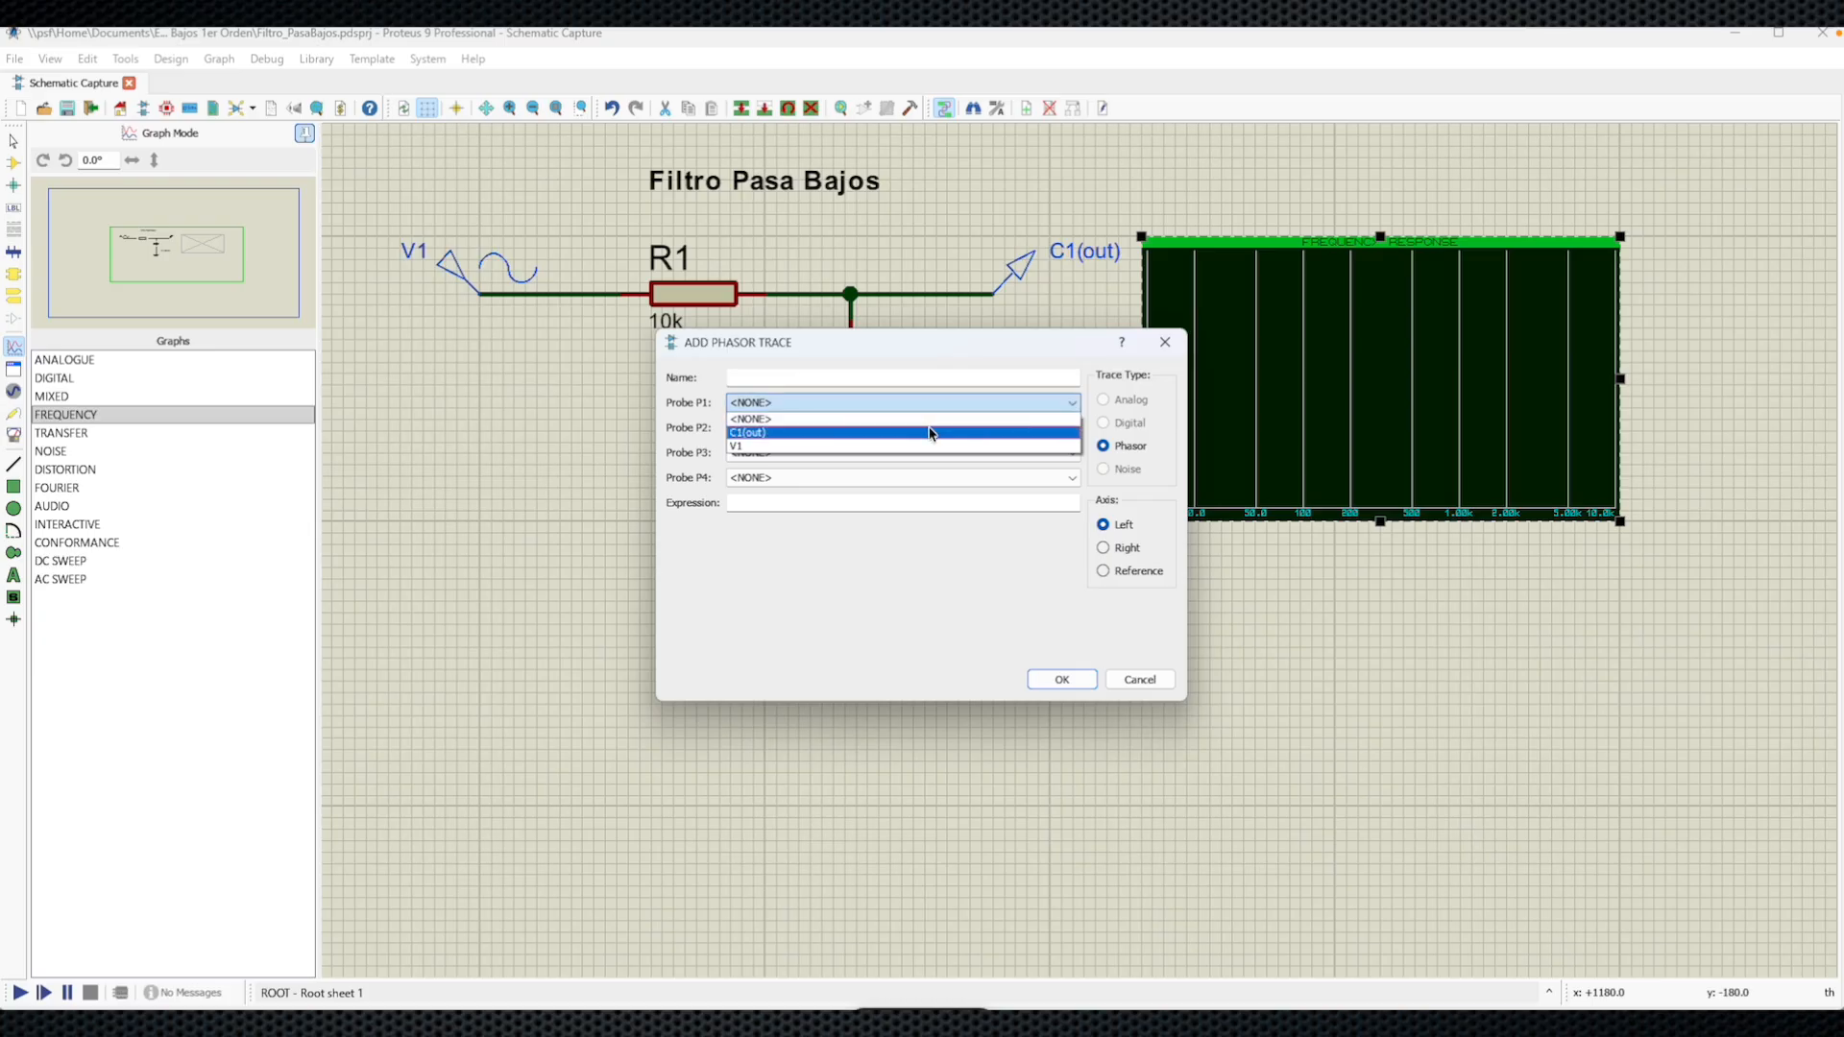
{"action": "left_click", "coordinate": [930, 433]}
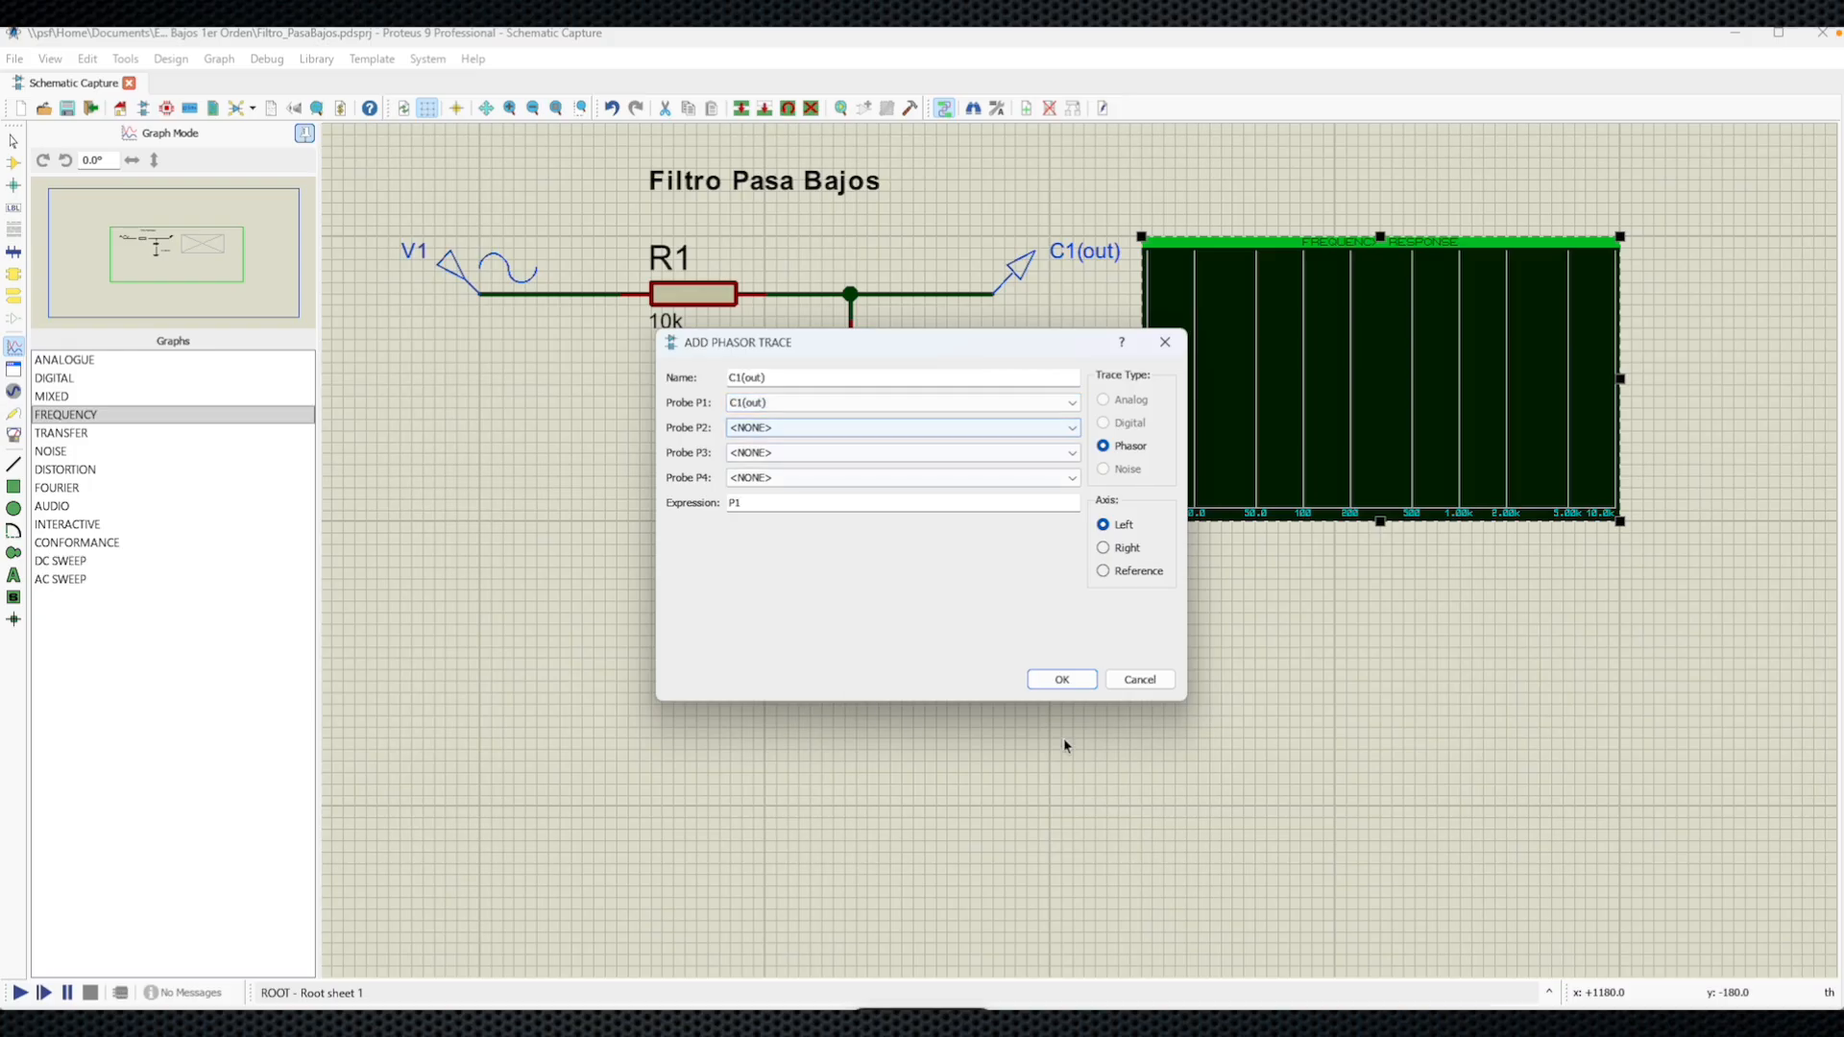
{"action": "left_click", "coordinate": [1061, 678]}
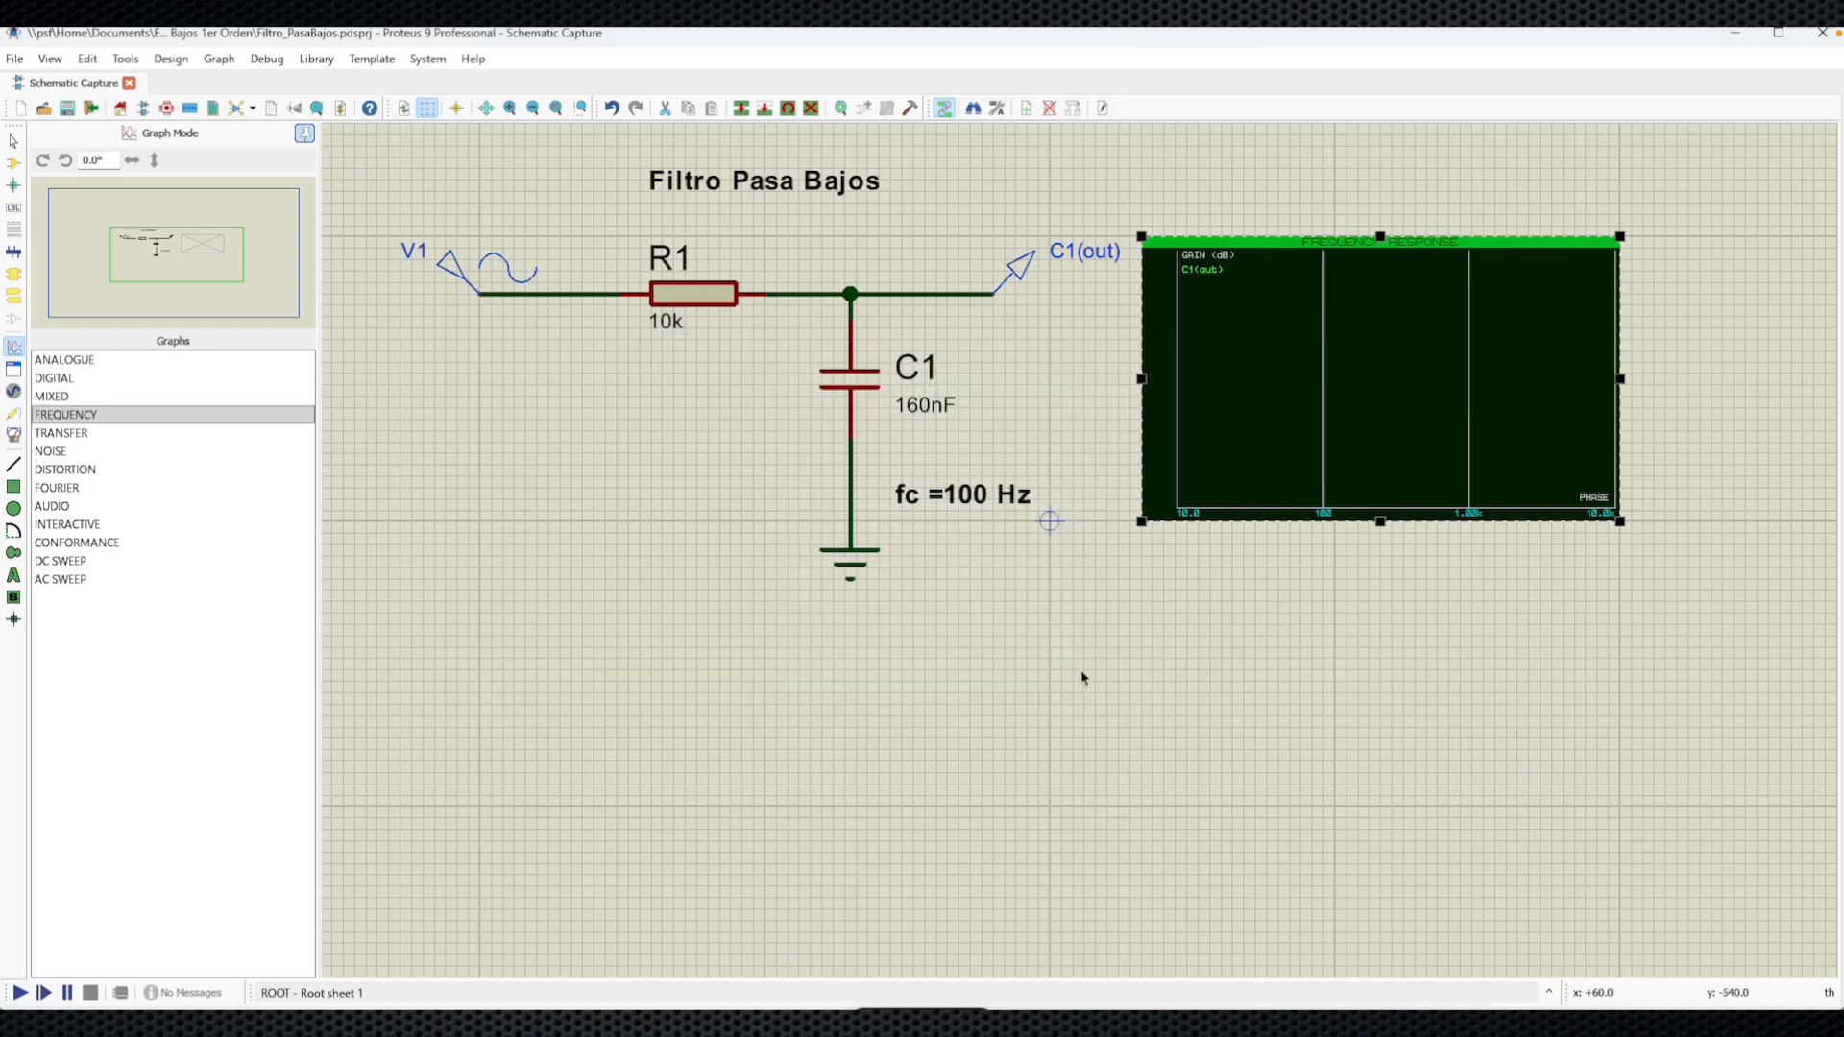
{"action": "right_click", "coordinate": [1369, 346]}
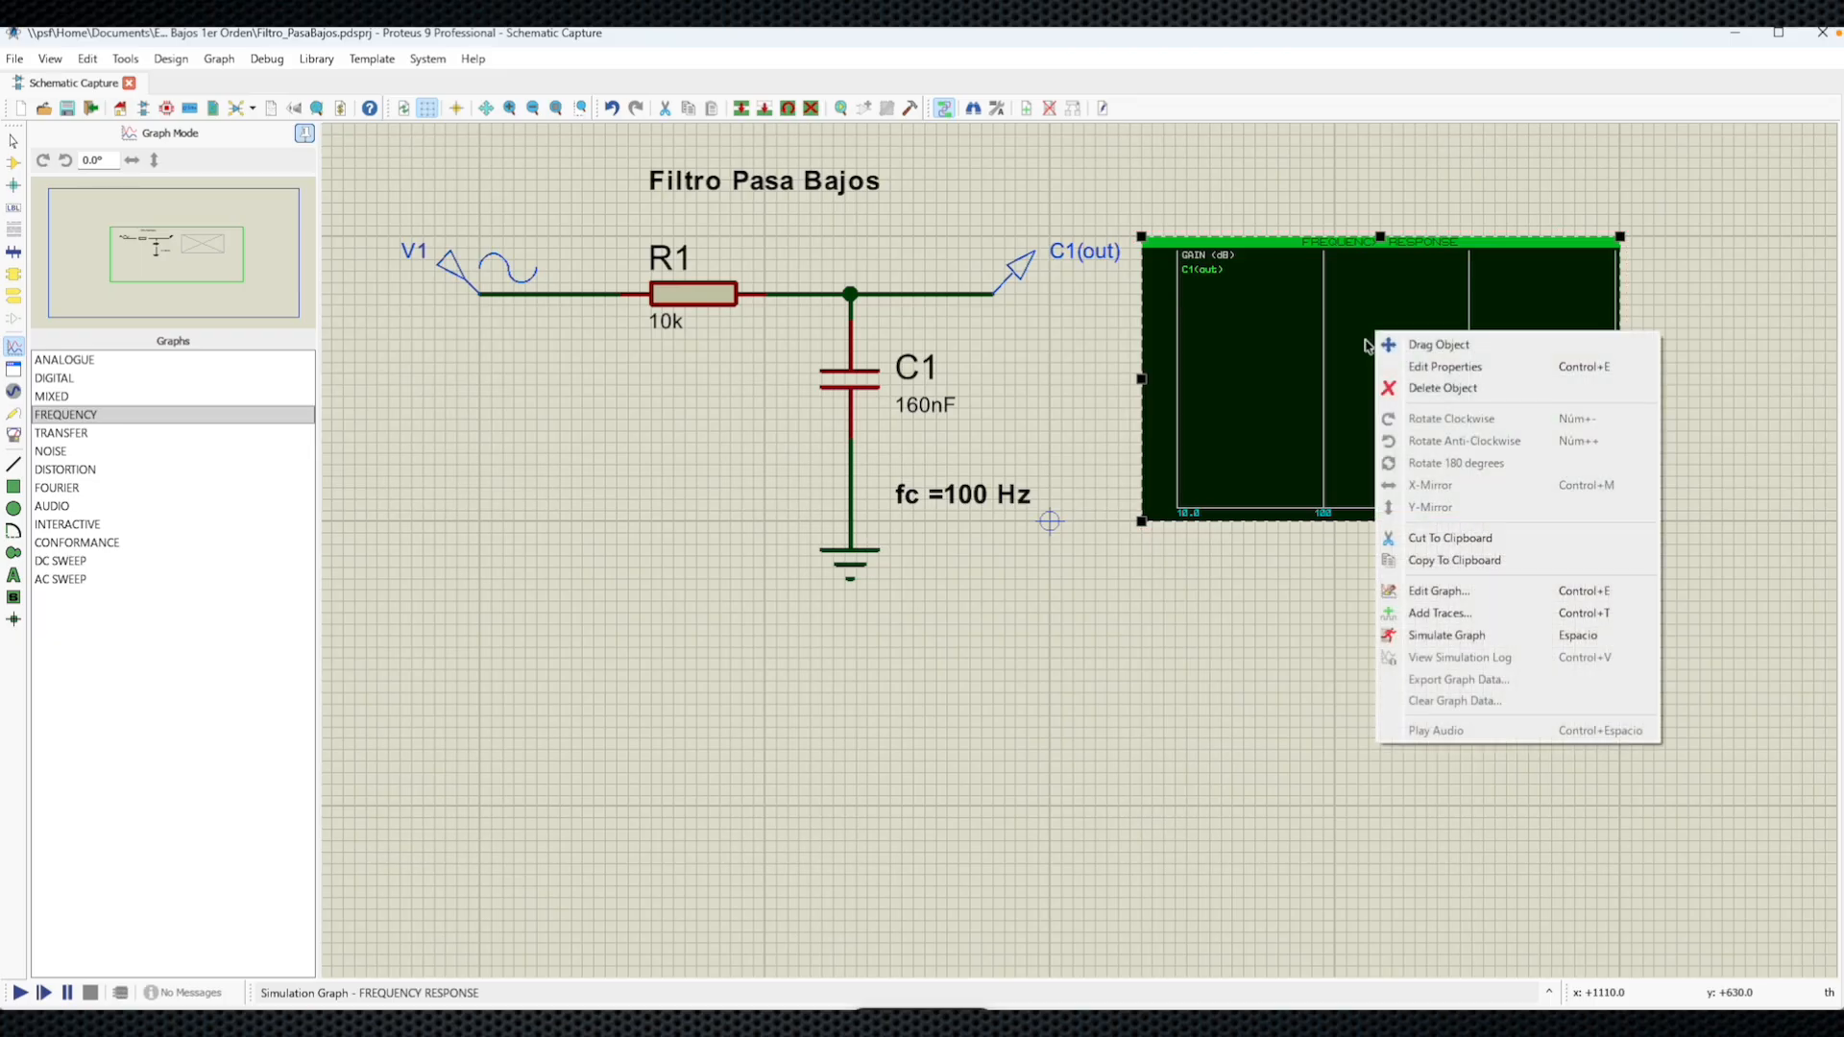
{"action": "left_click", "coordinate": [1449, 635]}
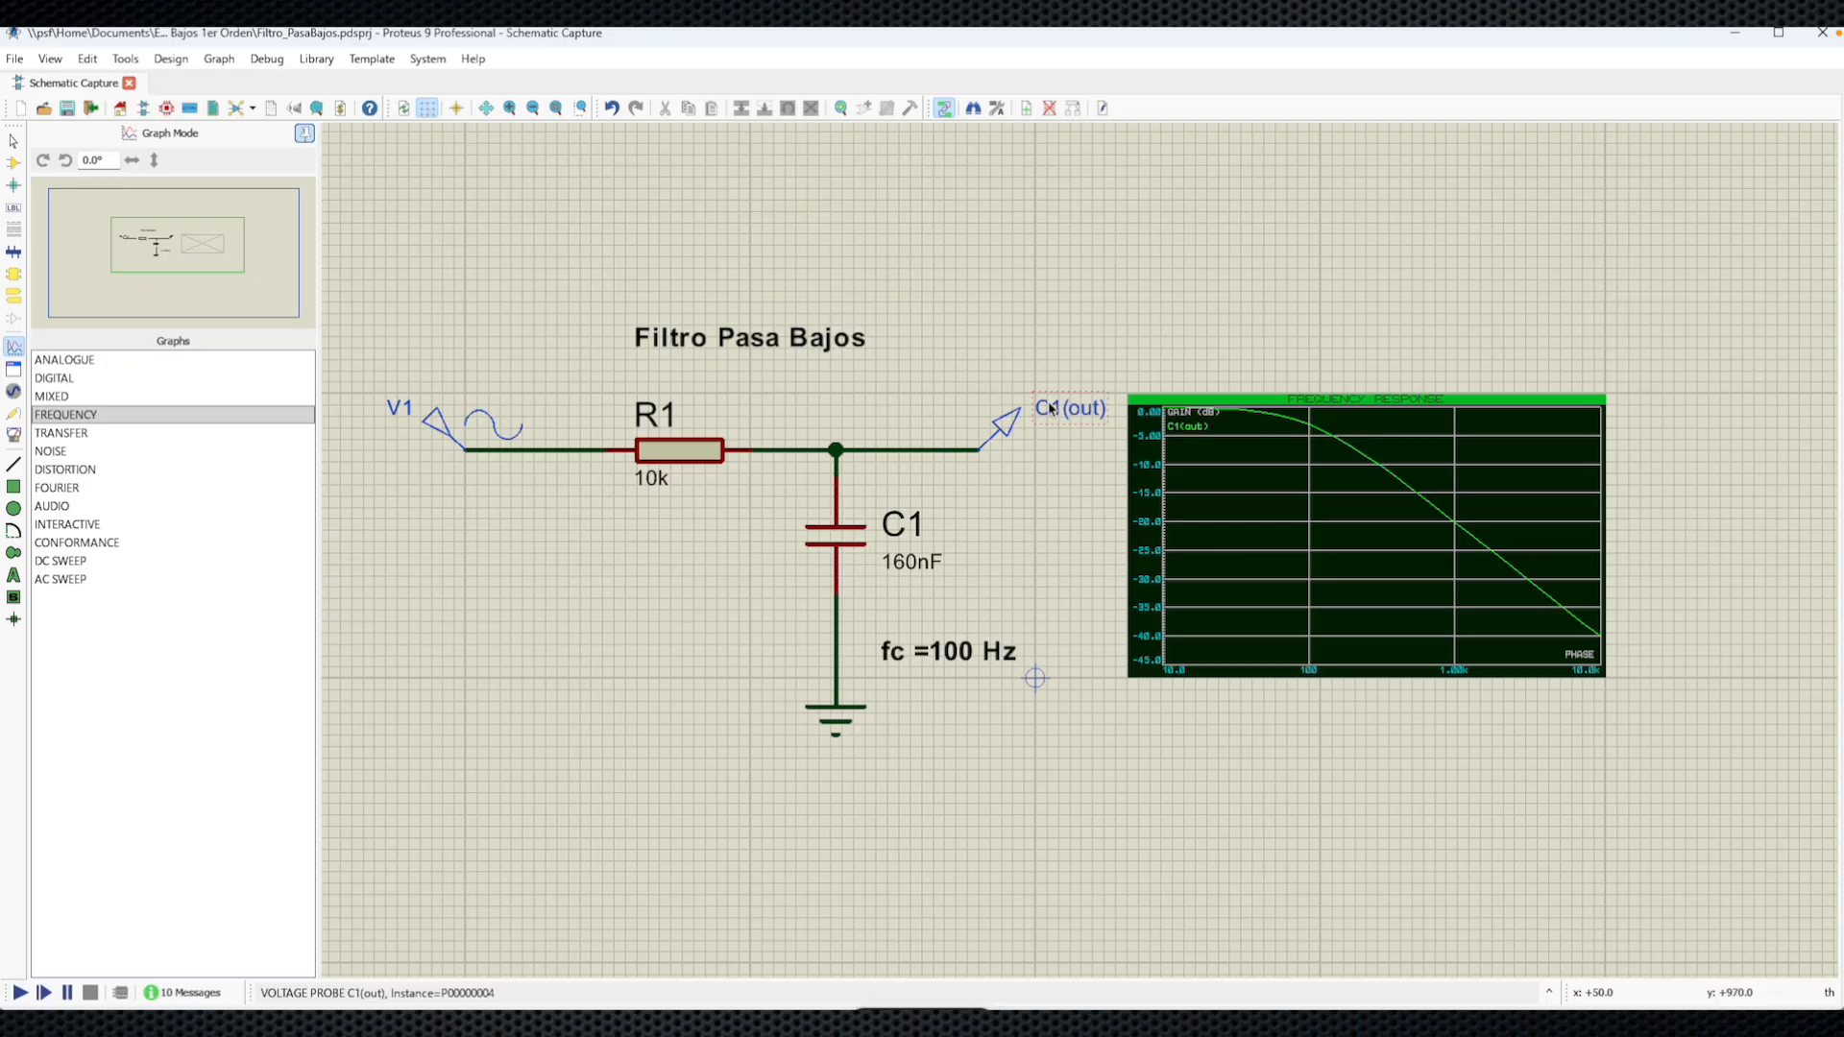
- Add the C1(out) probe to the graph's right PHASE axis and simulate the graph again
{"action": "left_click", "coordinate": [1051, 409]}
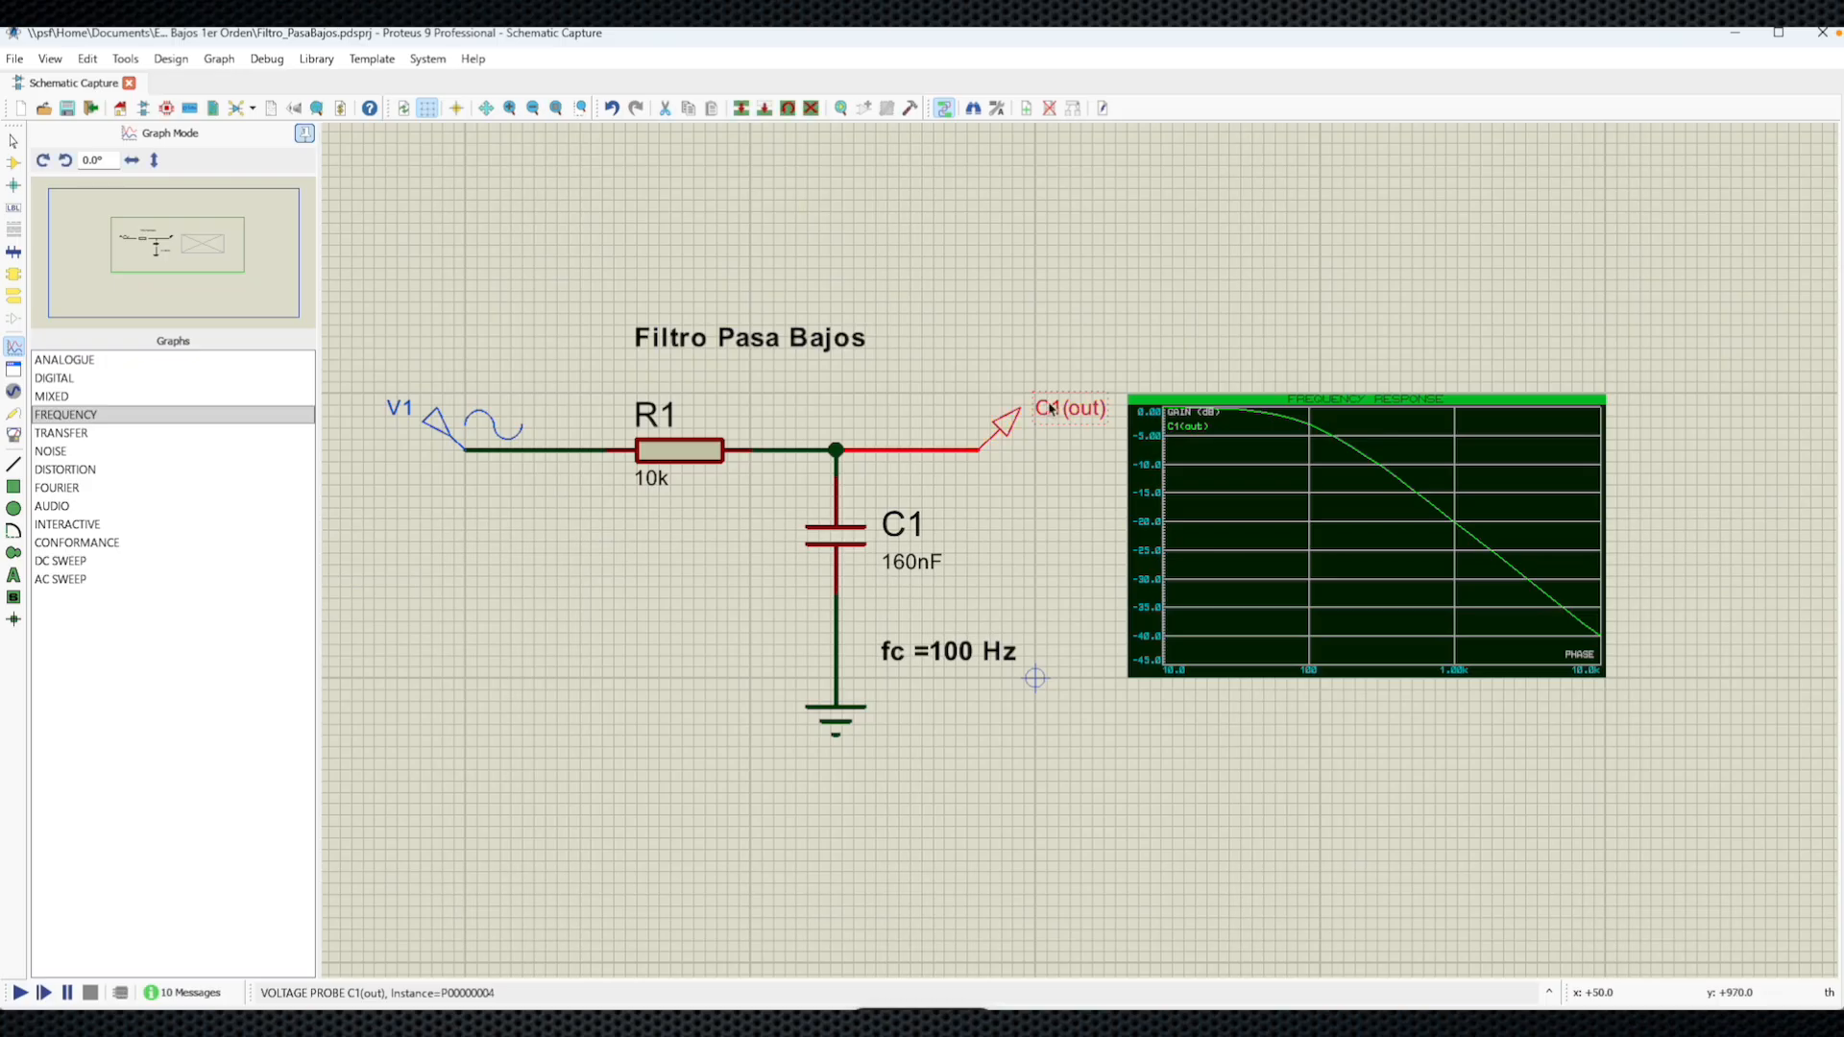
{"action": "key", "text": "space"}
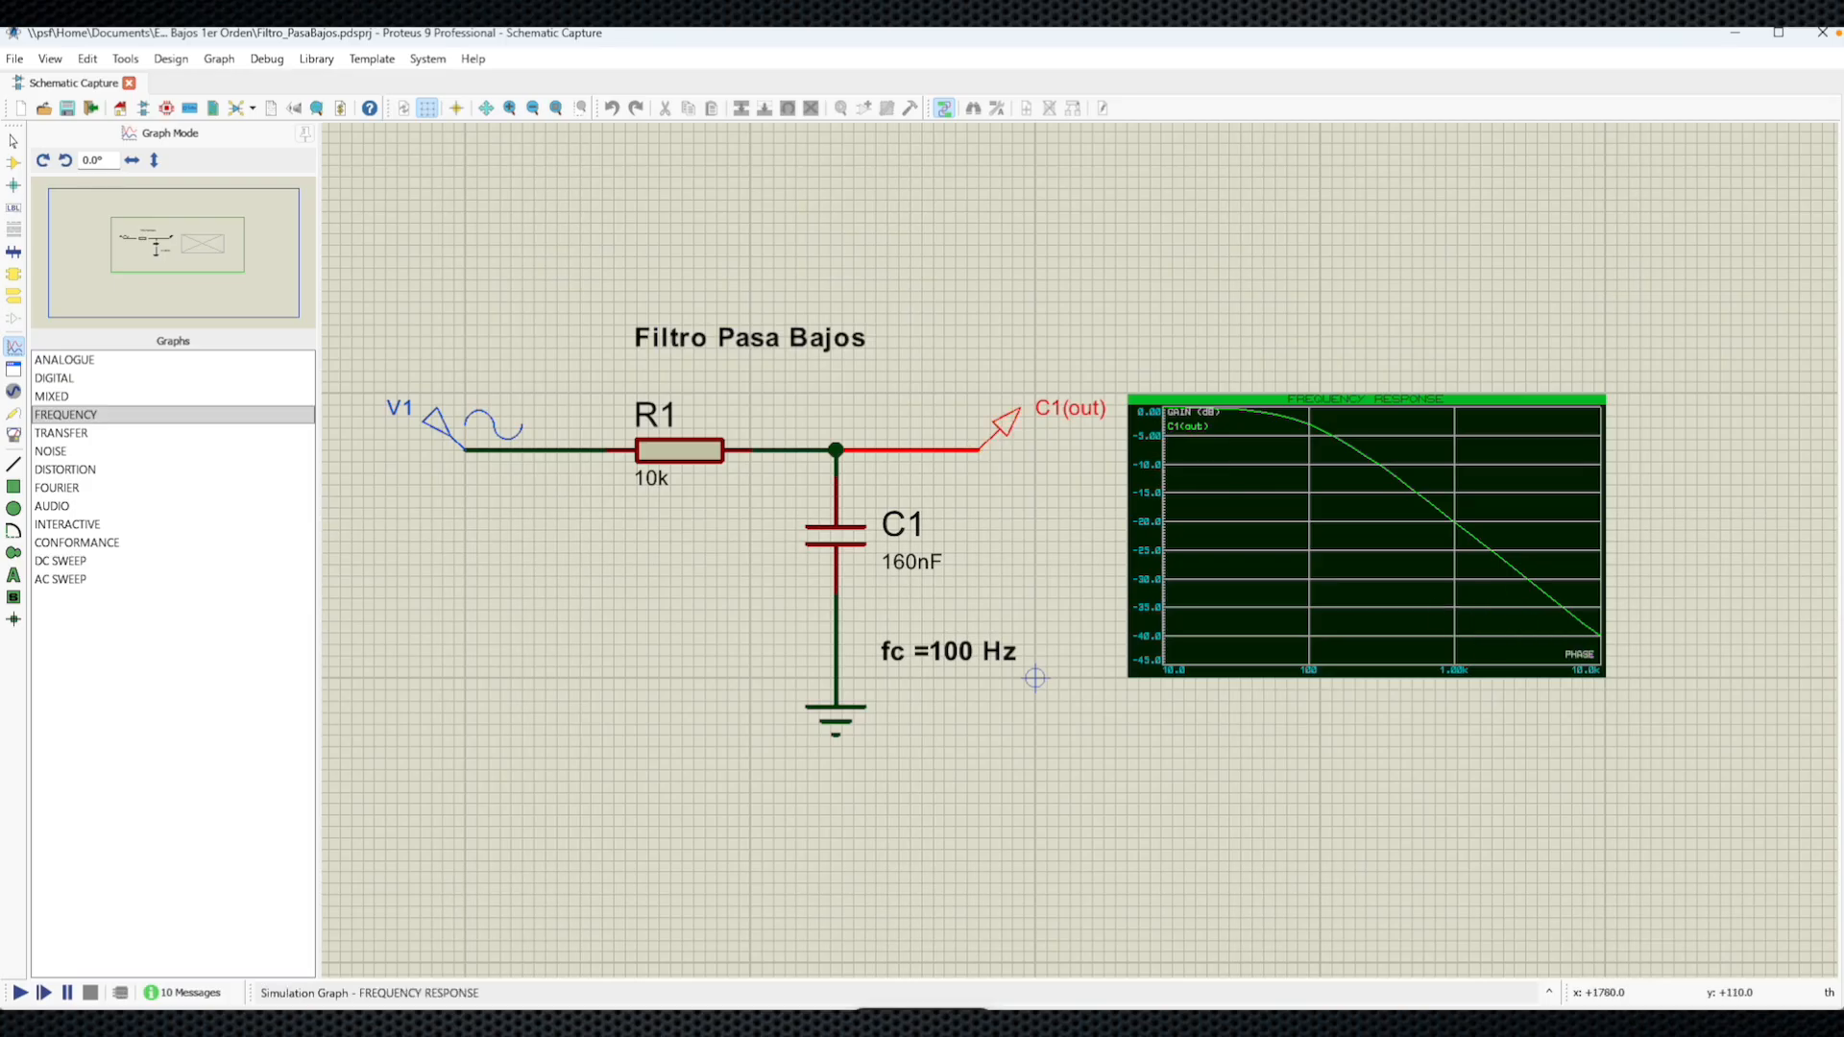
{"action": "left_click", "coordinate": [1551, 655]}
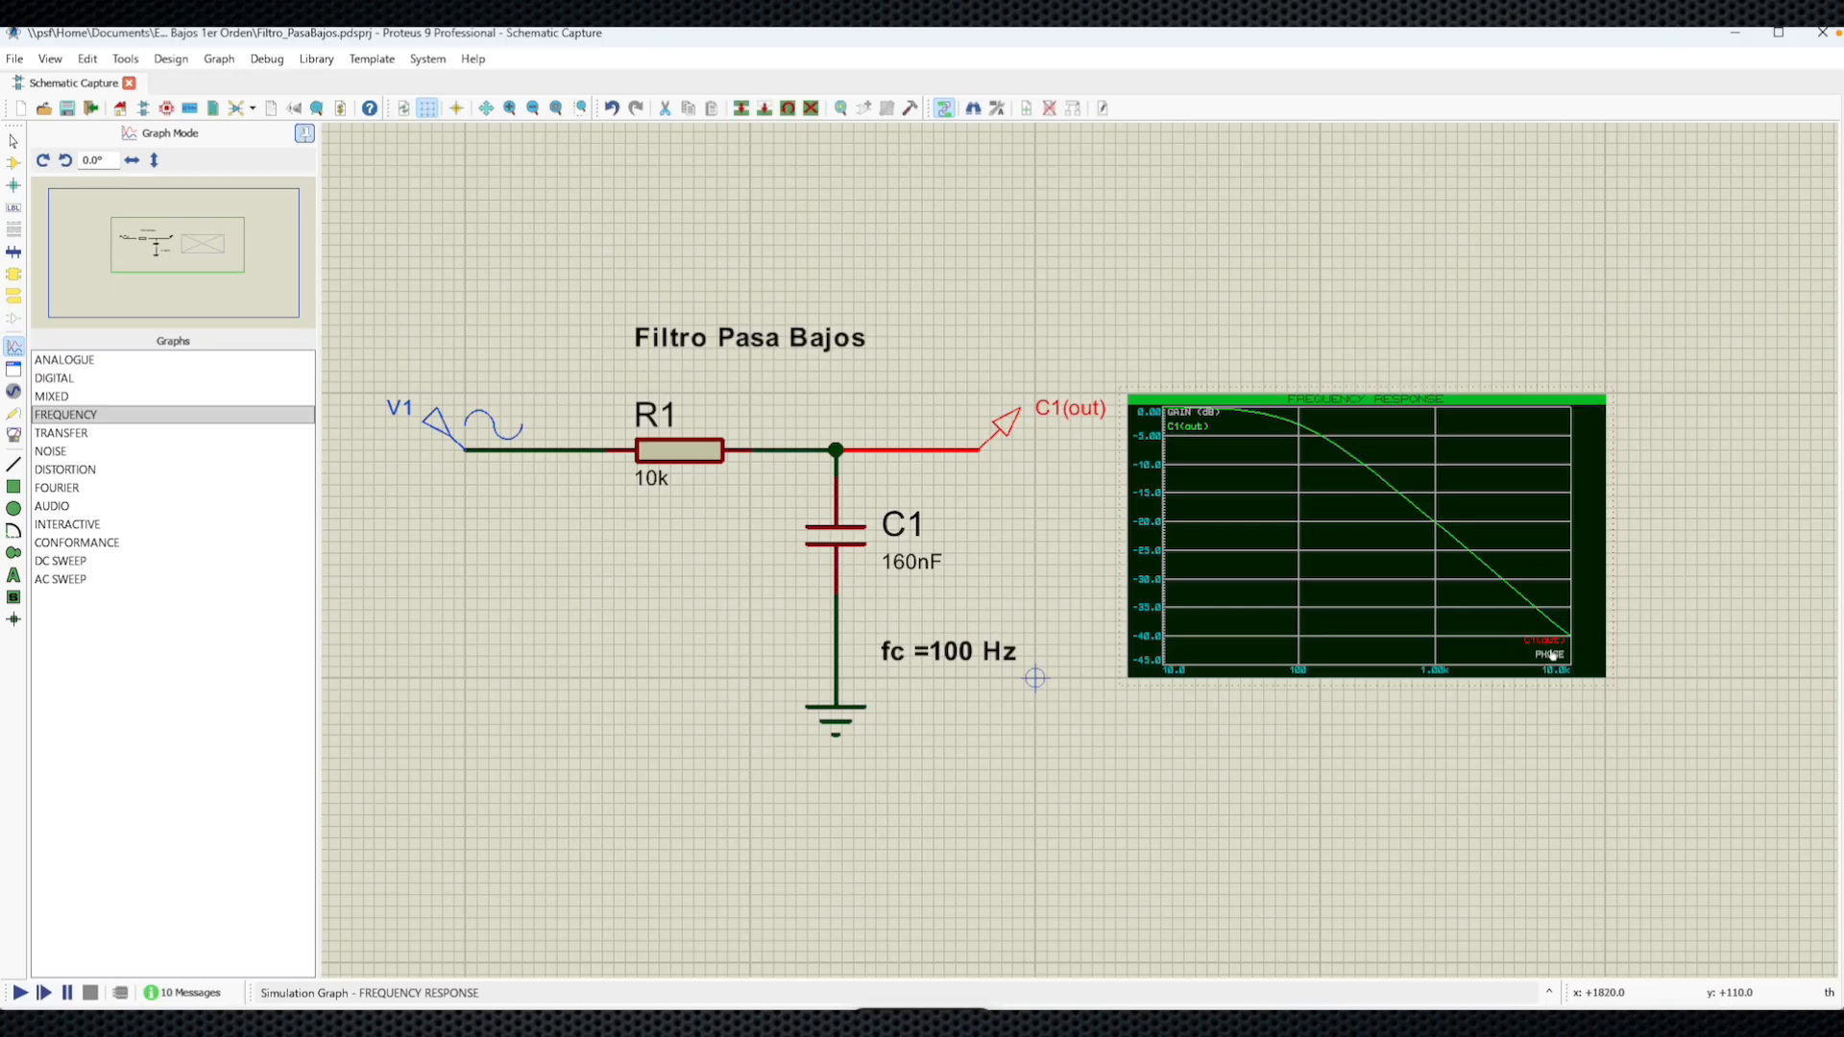
{"action": "right_click", "coordinate": [1432, 563]}
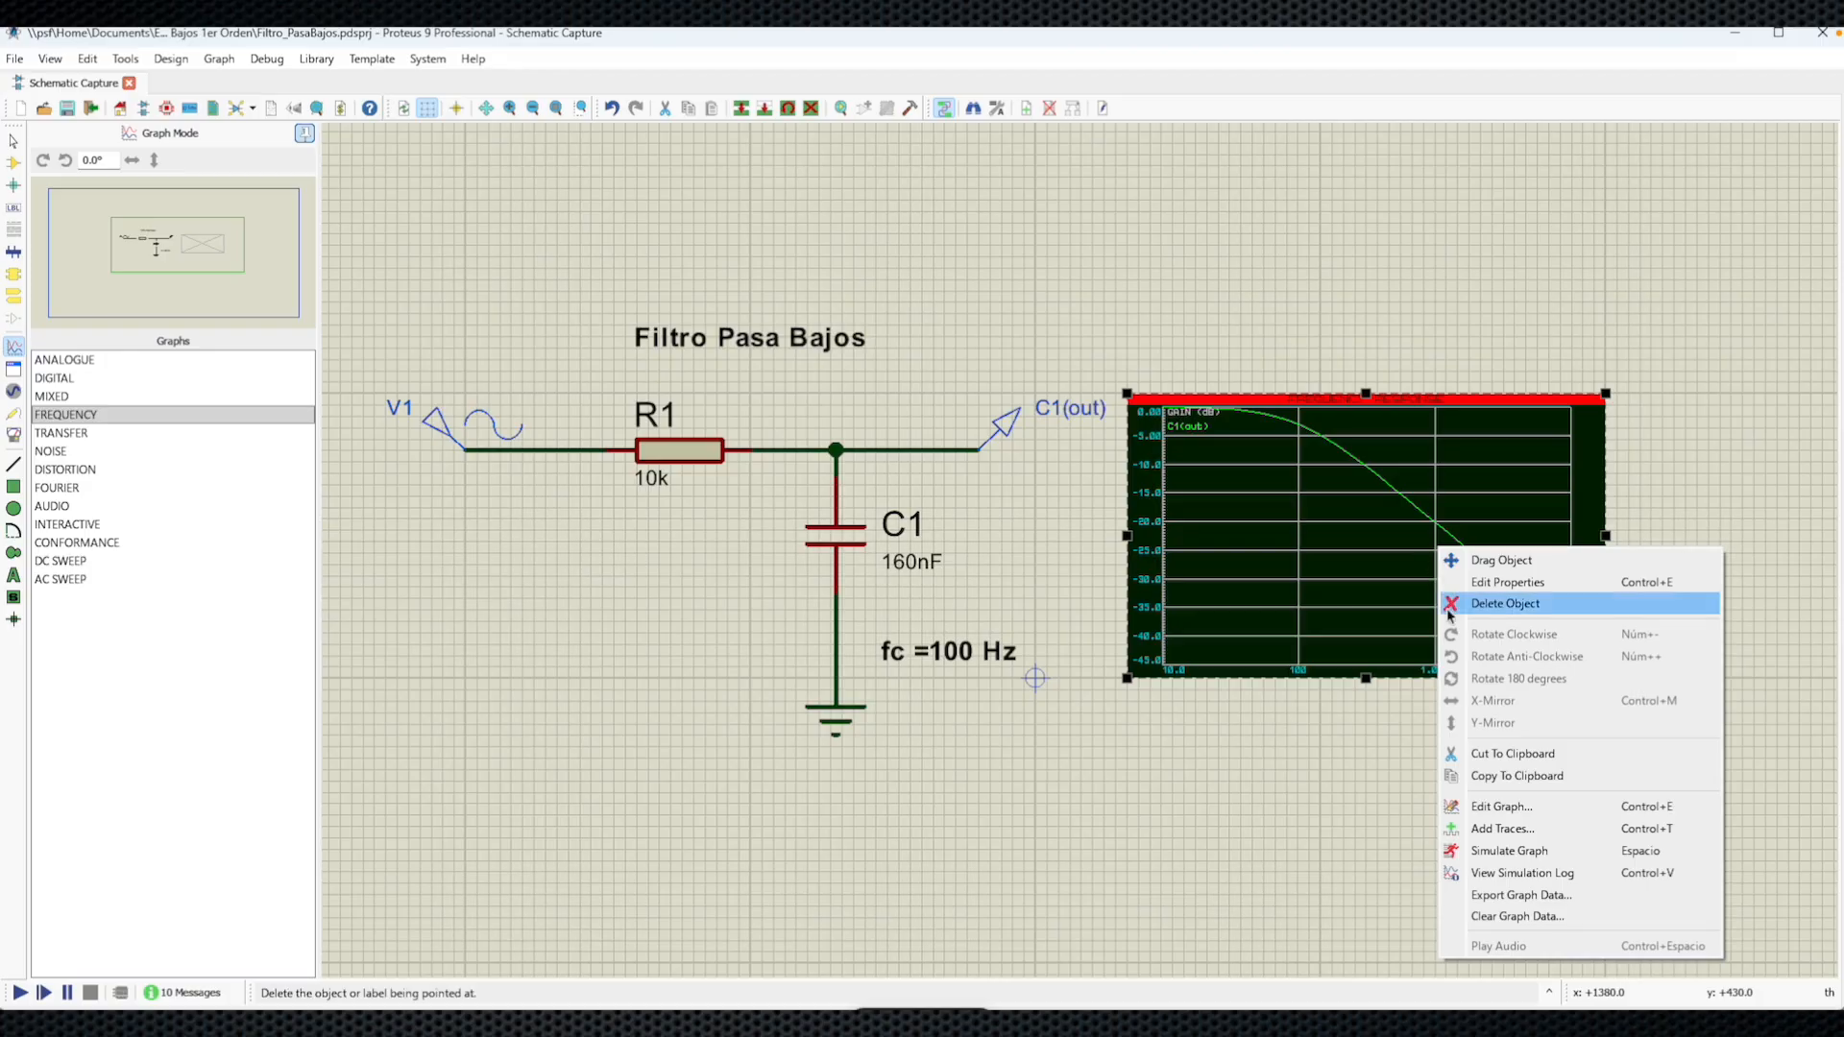
{"action": "left_click", "coordinate": [1504, 849]}
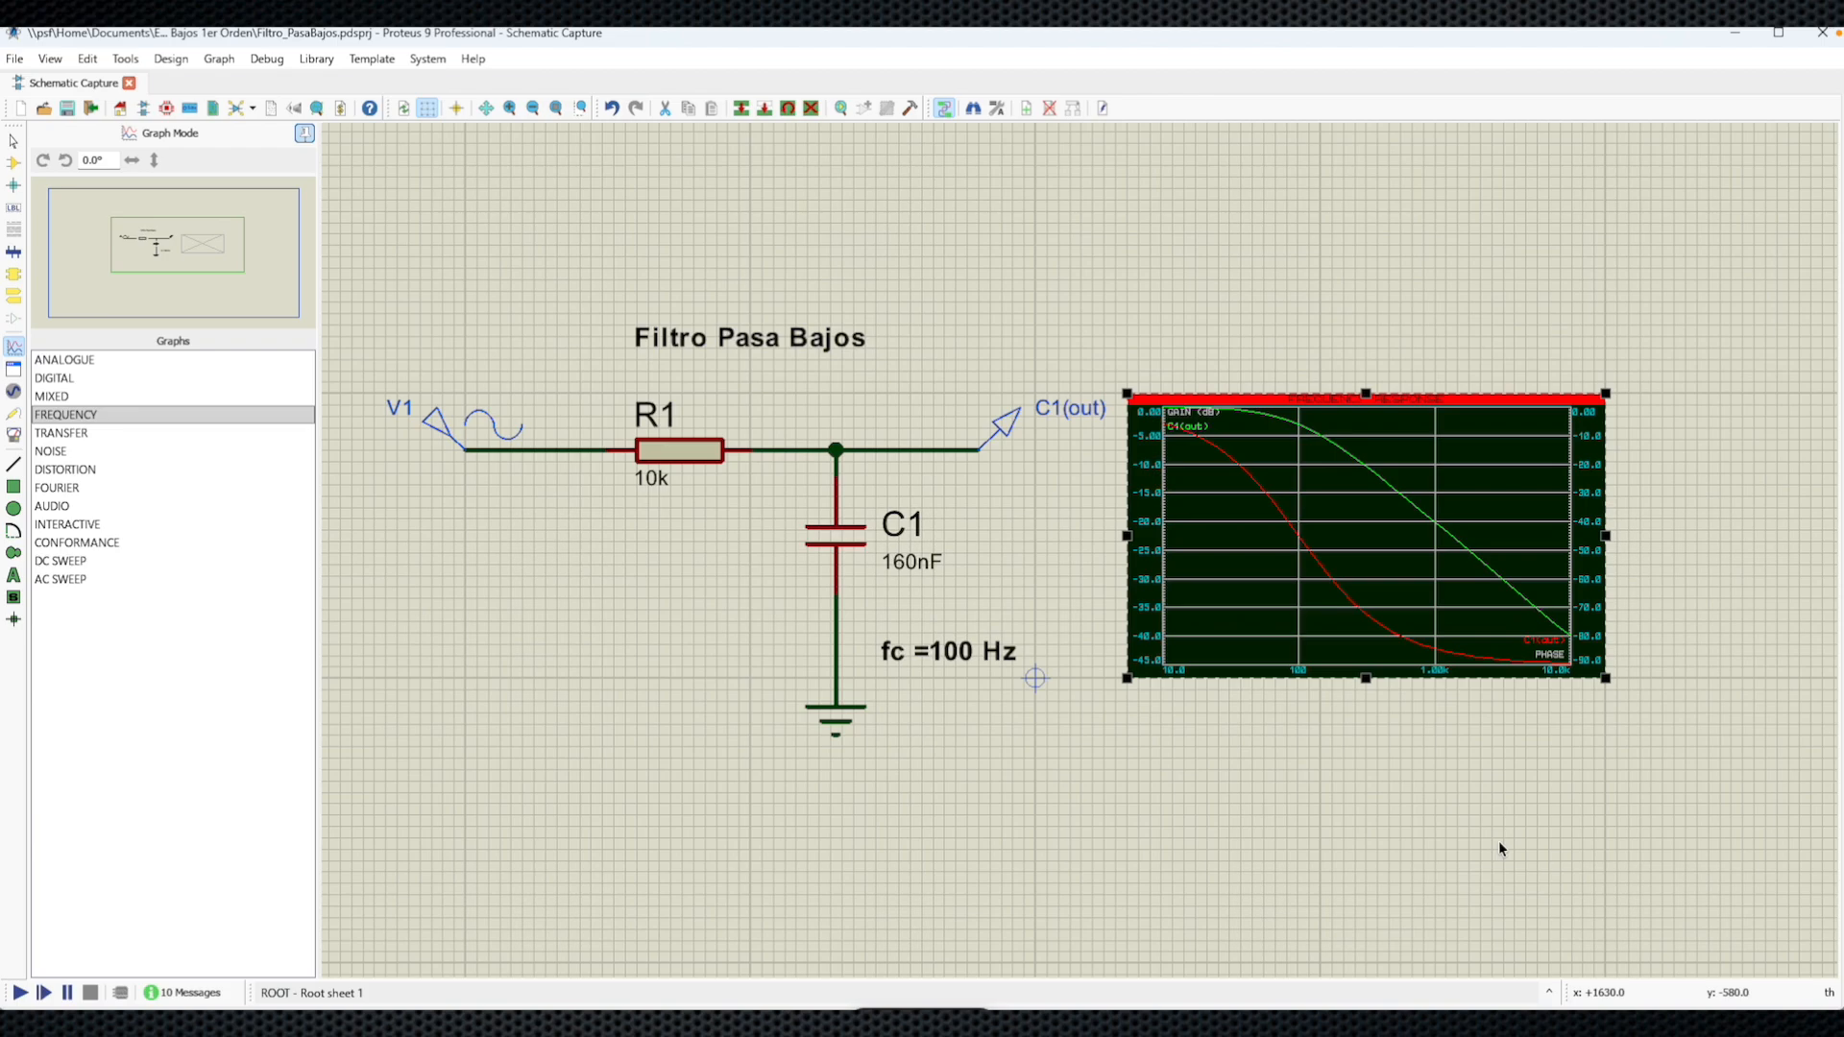
- Open the frequency response graph at full size and read the gain curve at 100 Hz
{"action": "left_click", "coordinate": [1258, 403]}
{"action": "left_click", "coordinate": [1258, 411]}
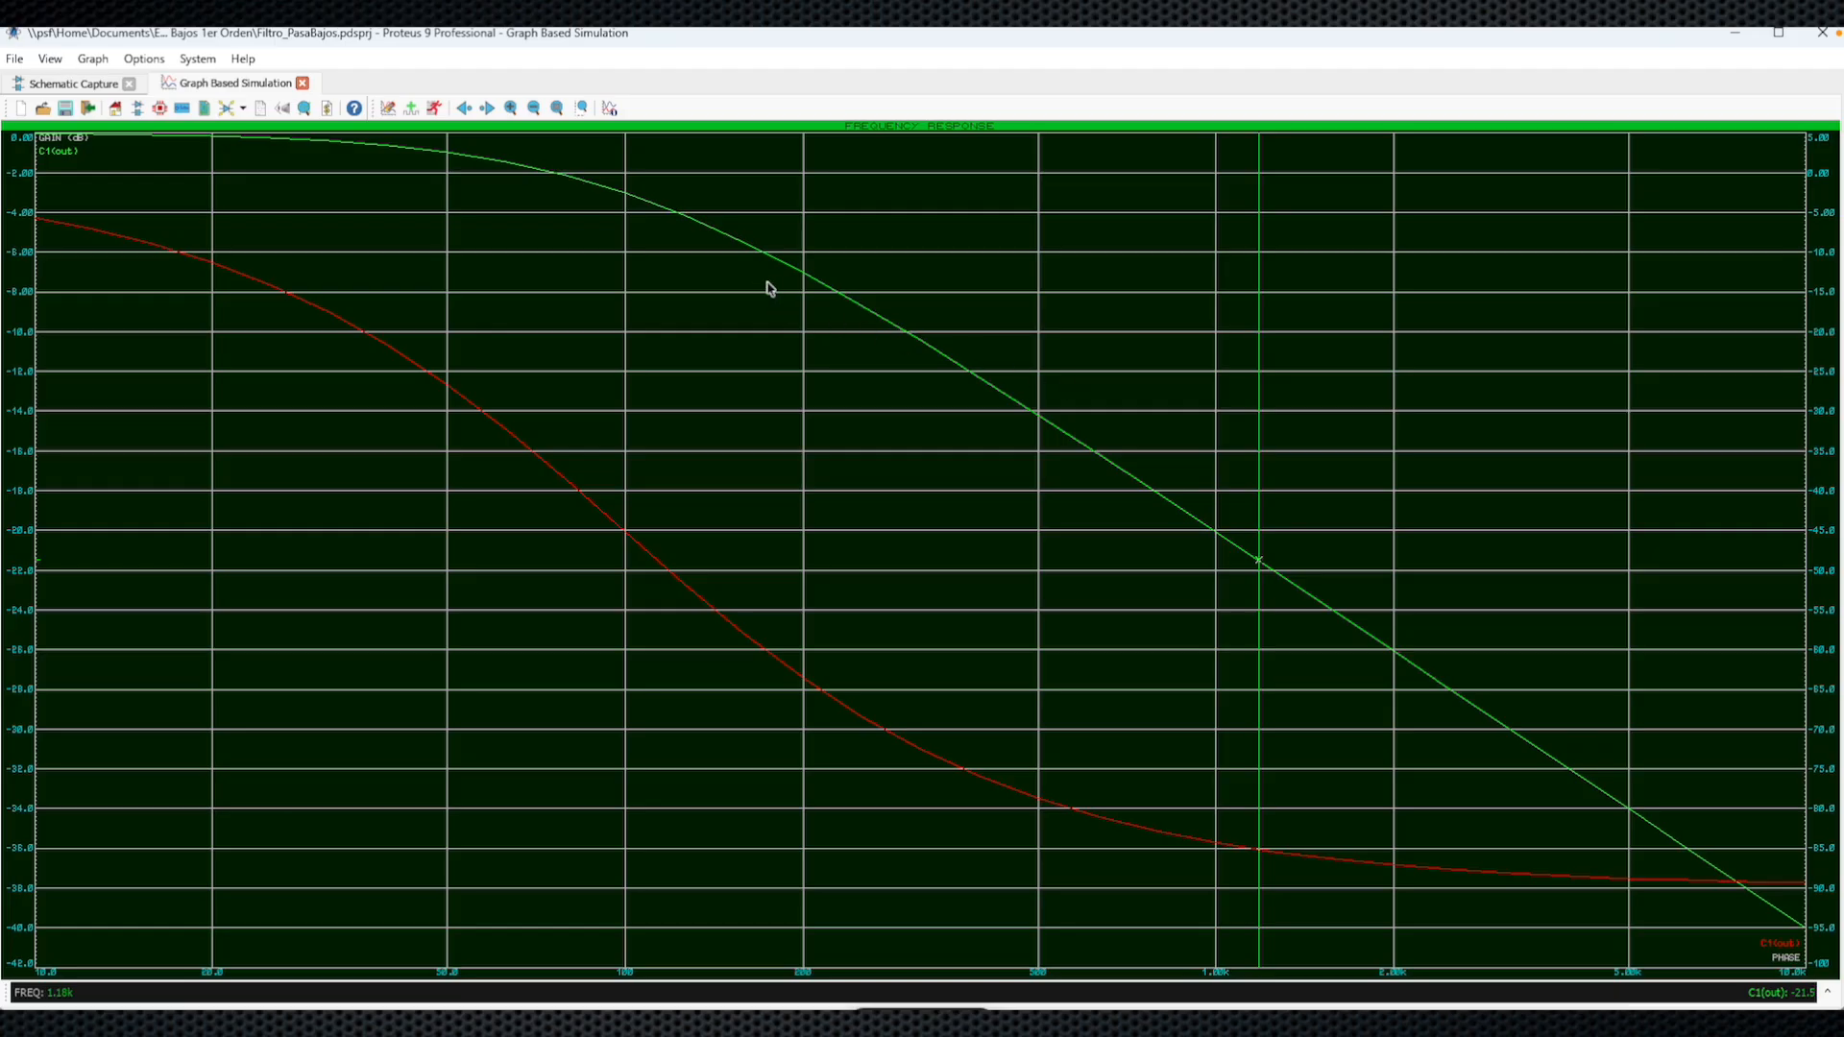
{"action": "left_click", "coordinate": [628, 200]}
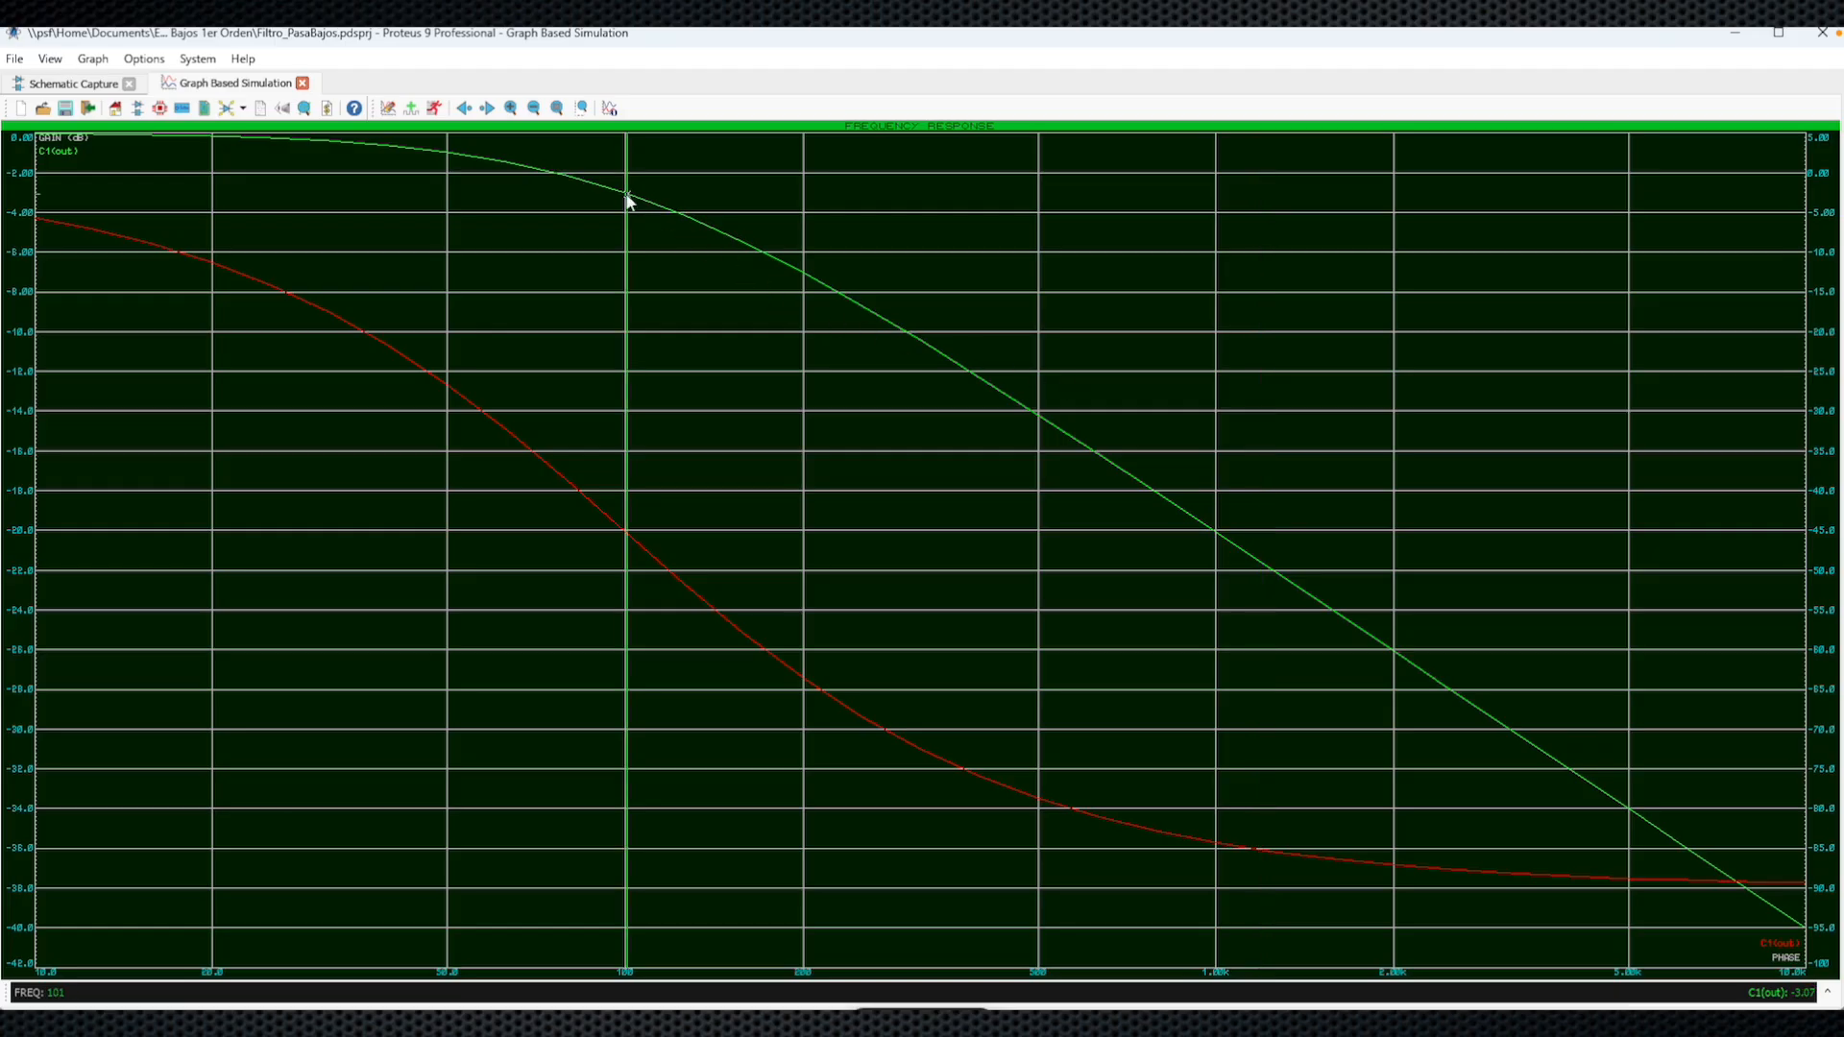
{"action": "left_click", "coordinate": [626, 199]}
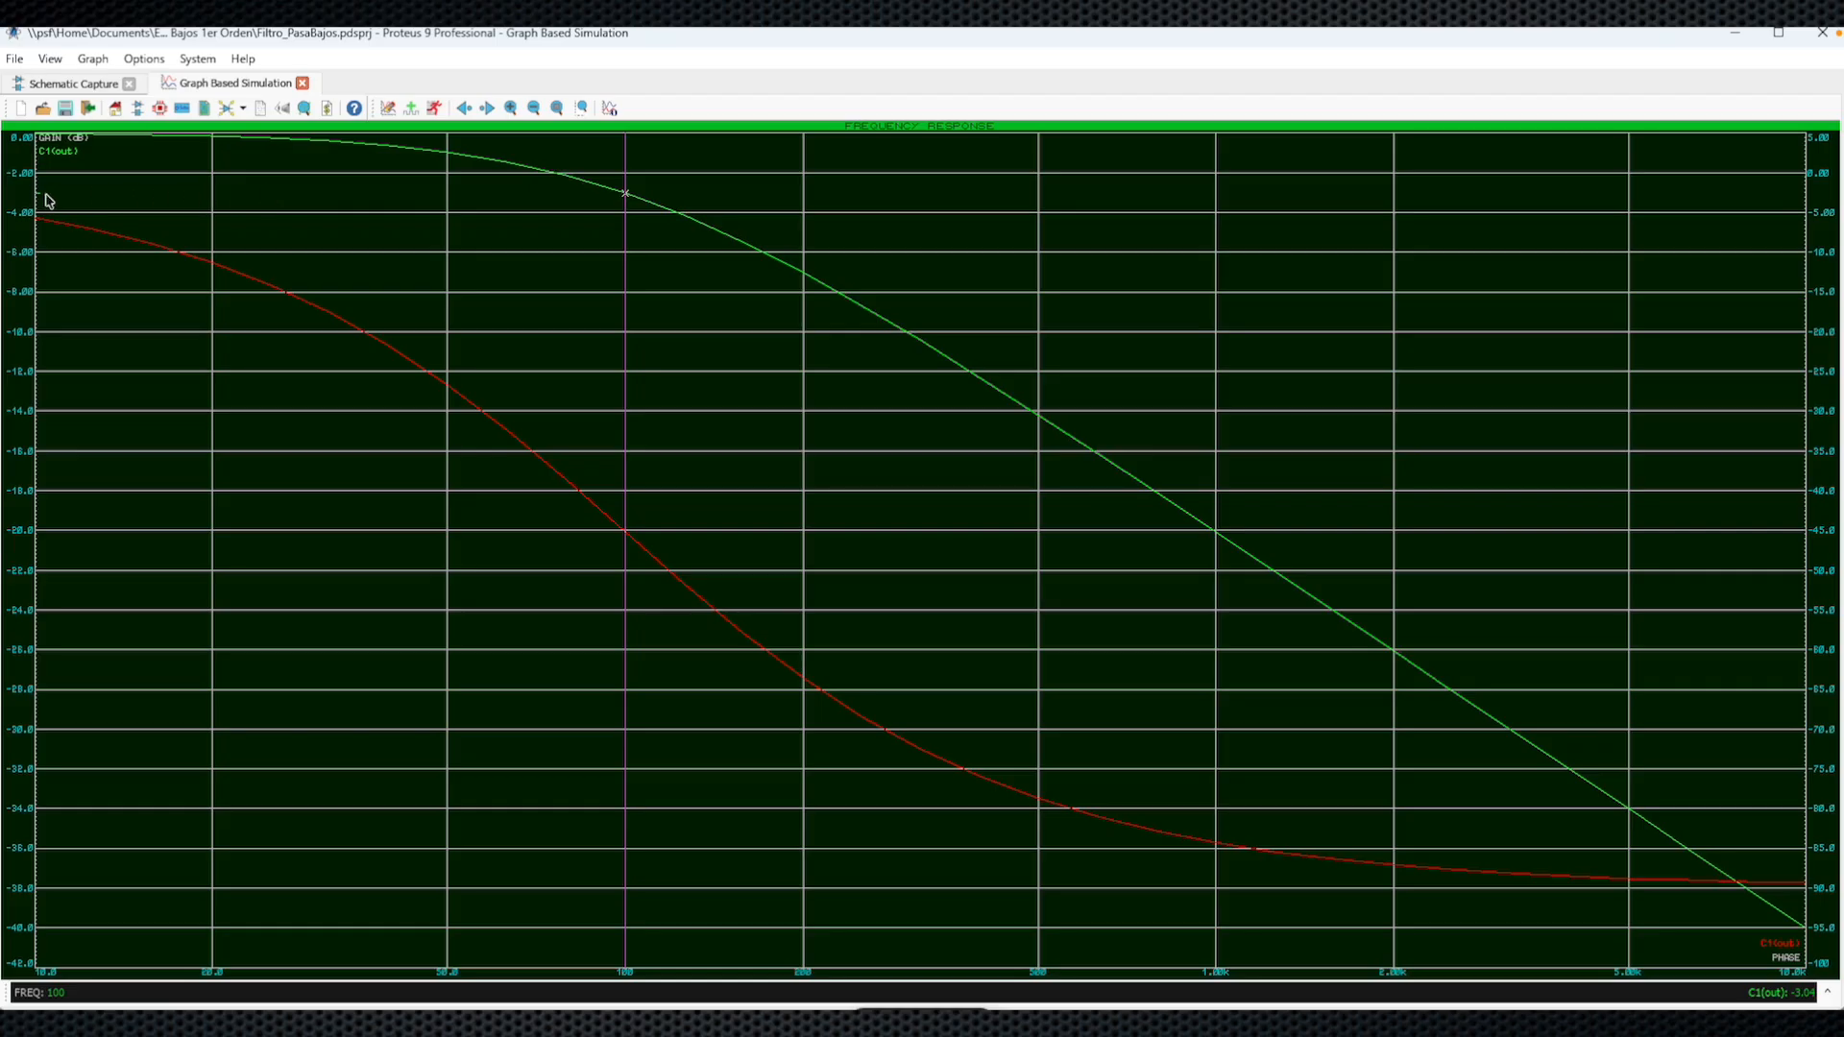
- Read the phase curve's value at 100 Hz on the frequency response graph
{"action": "left_click", "coordinate": [626, 536]}
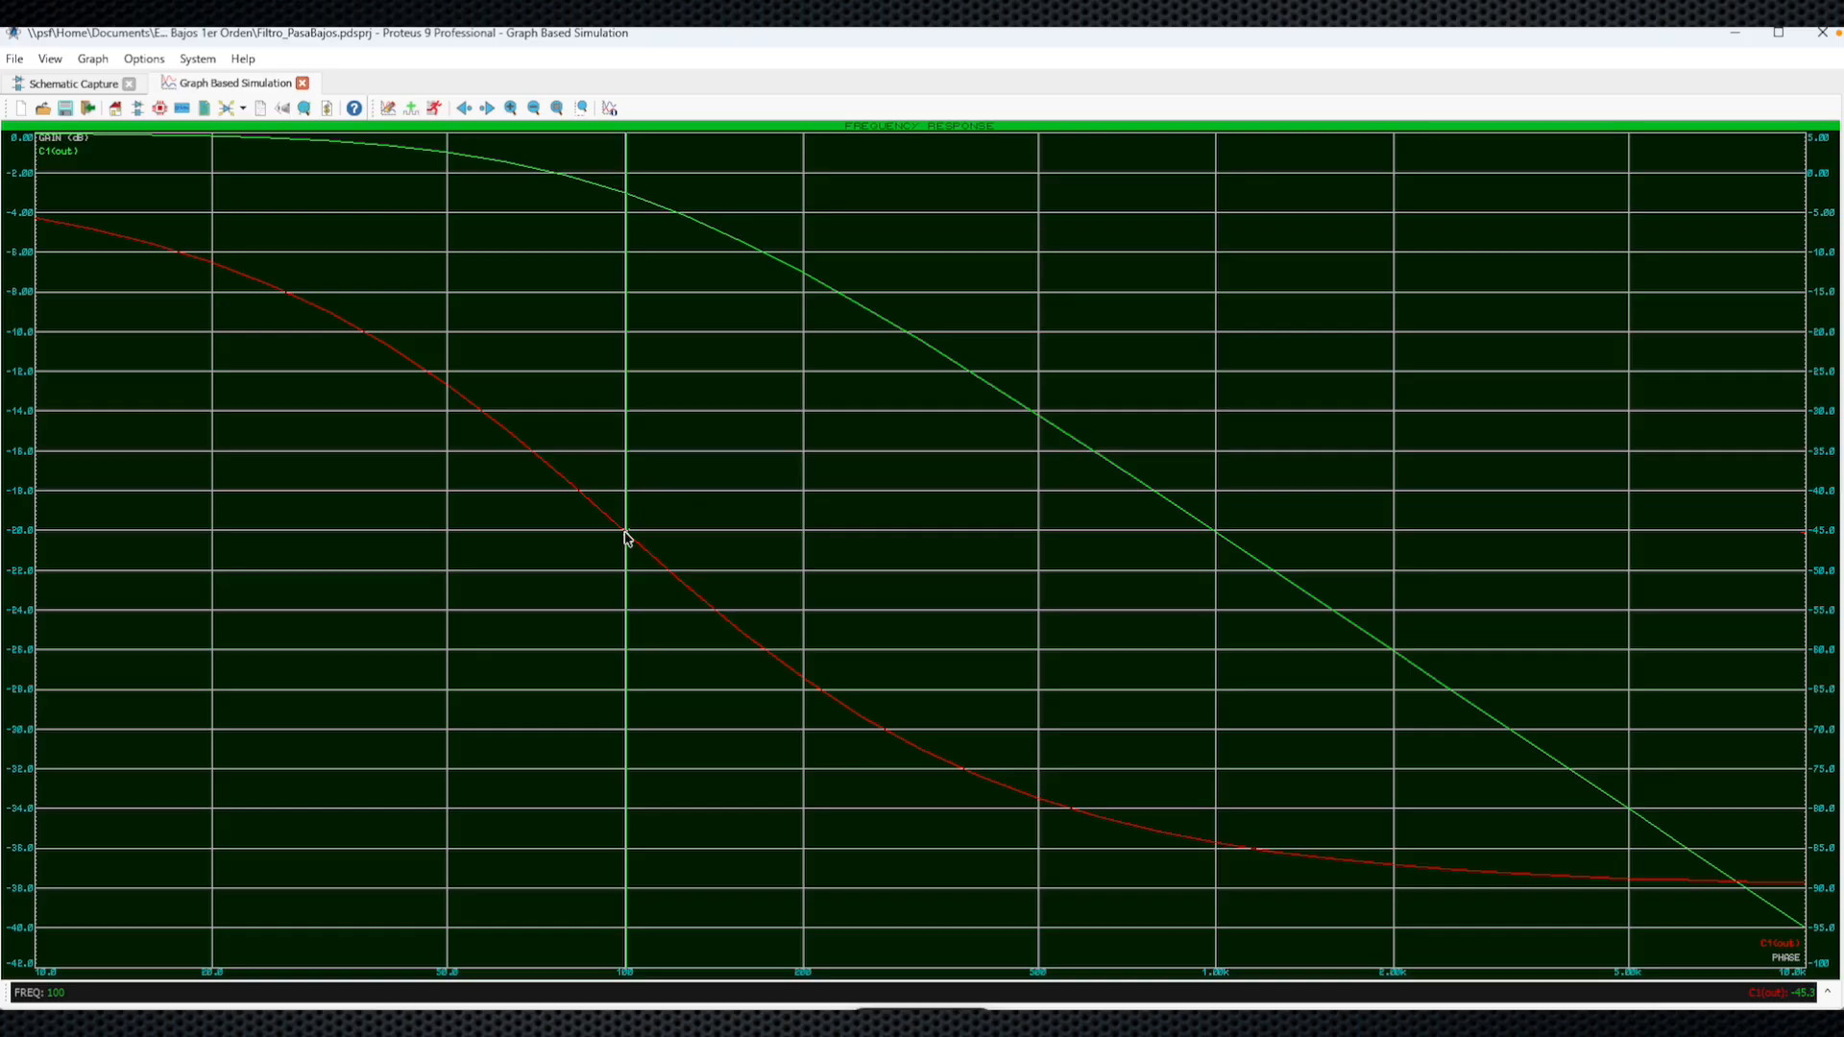
{"action": "left_click", "coordinate": [628, 538]}
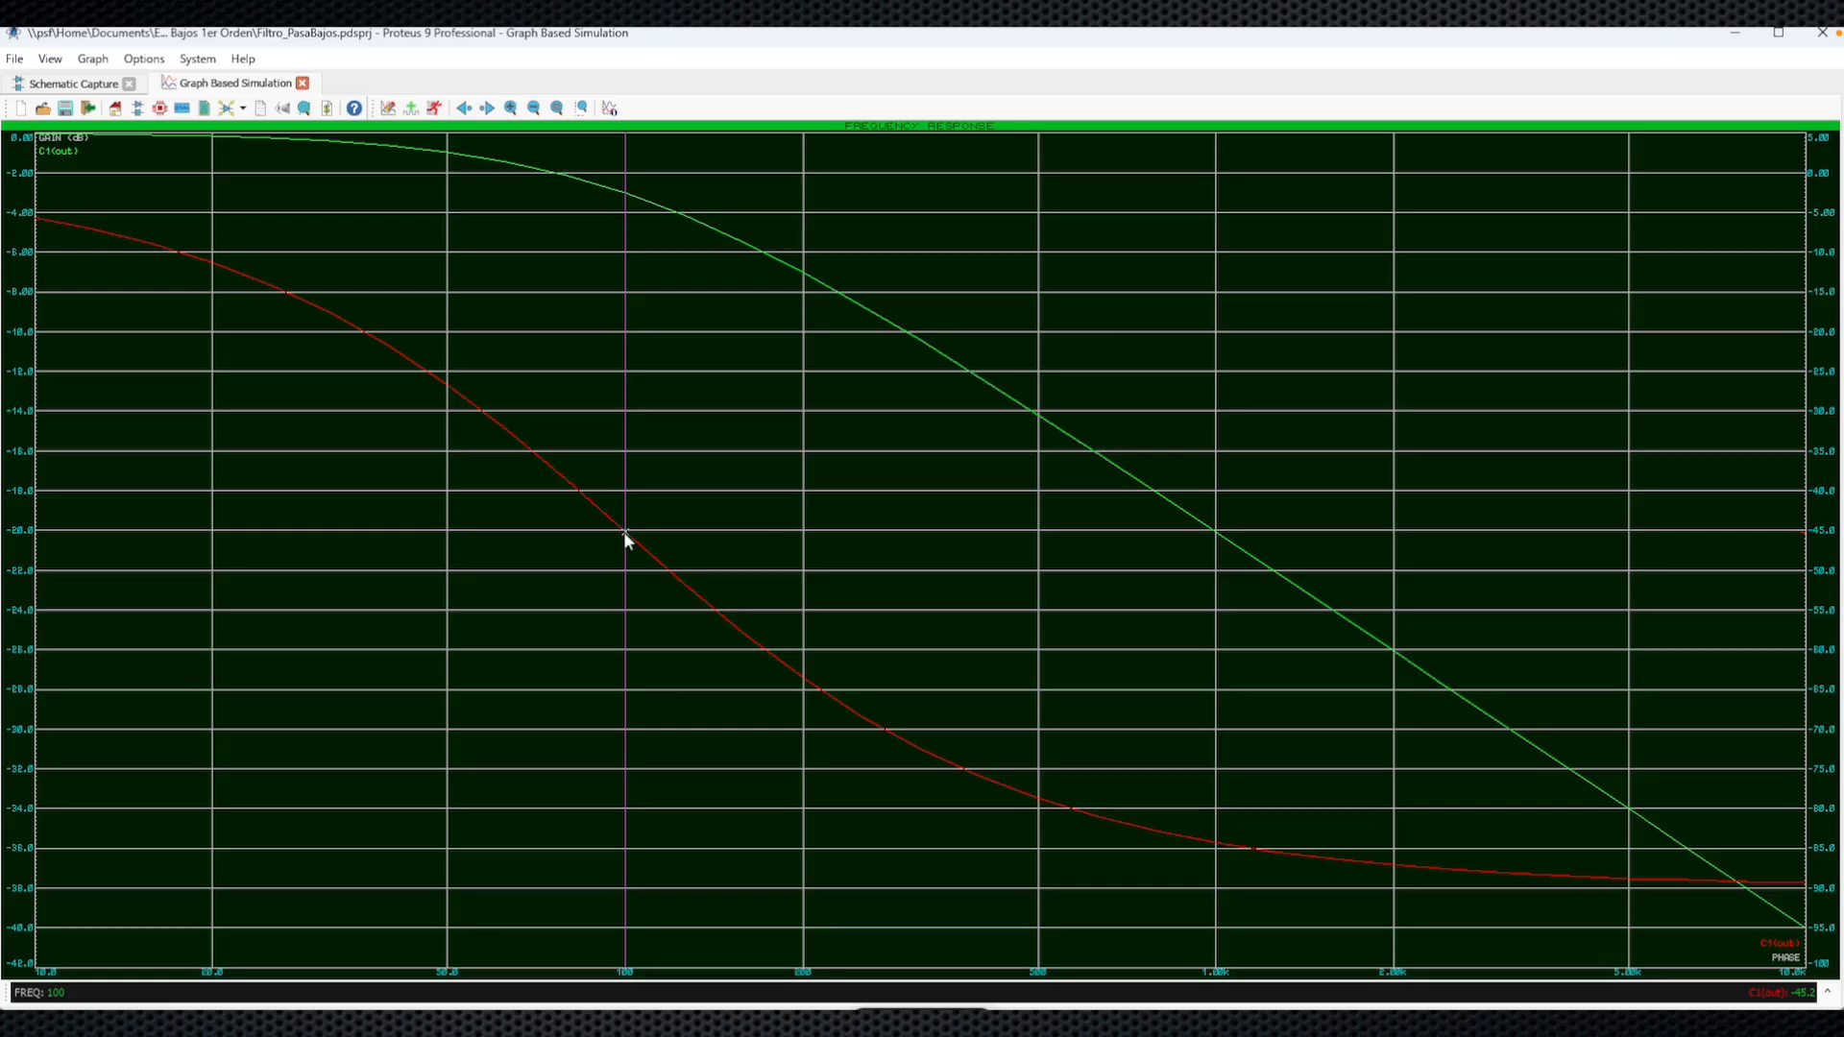
{"action": "left_click", "coordinate": [625, 538]}
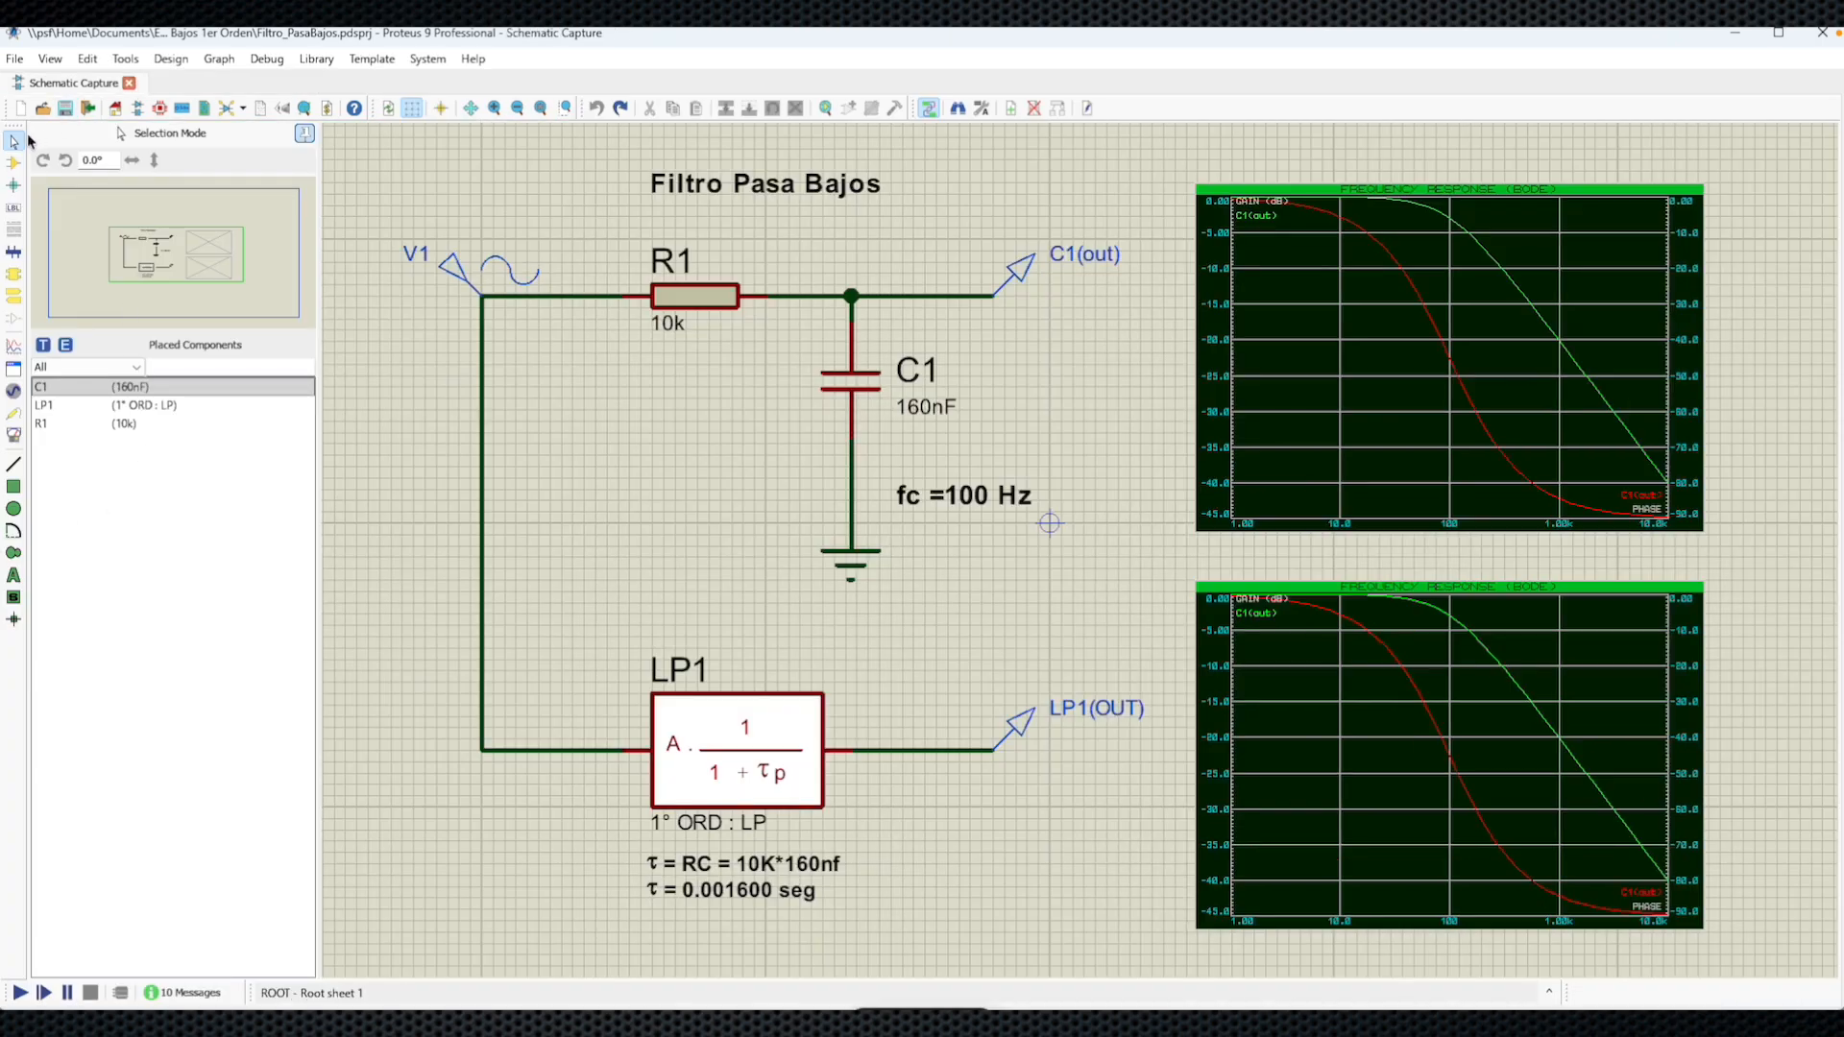
- Find the Laplace first-order low-pass filter block "1° ORD : LP" with the keyword Laplace and pick it for the device list
{"action": "left_click", "coordinate": [13, 165]}
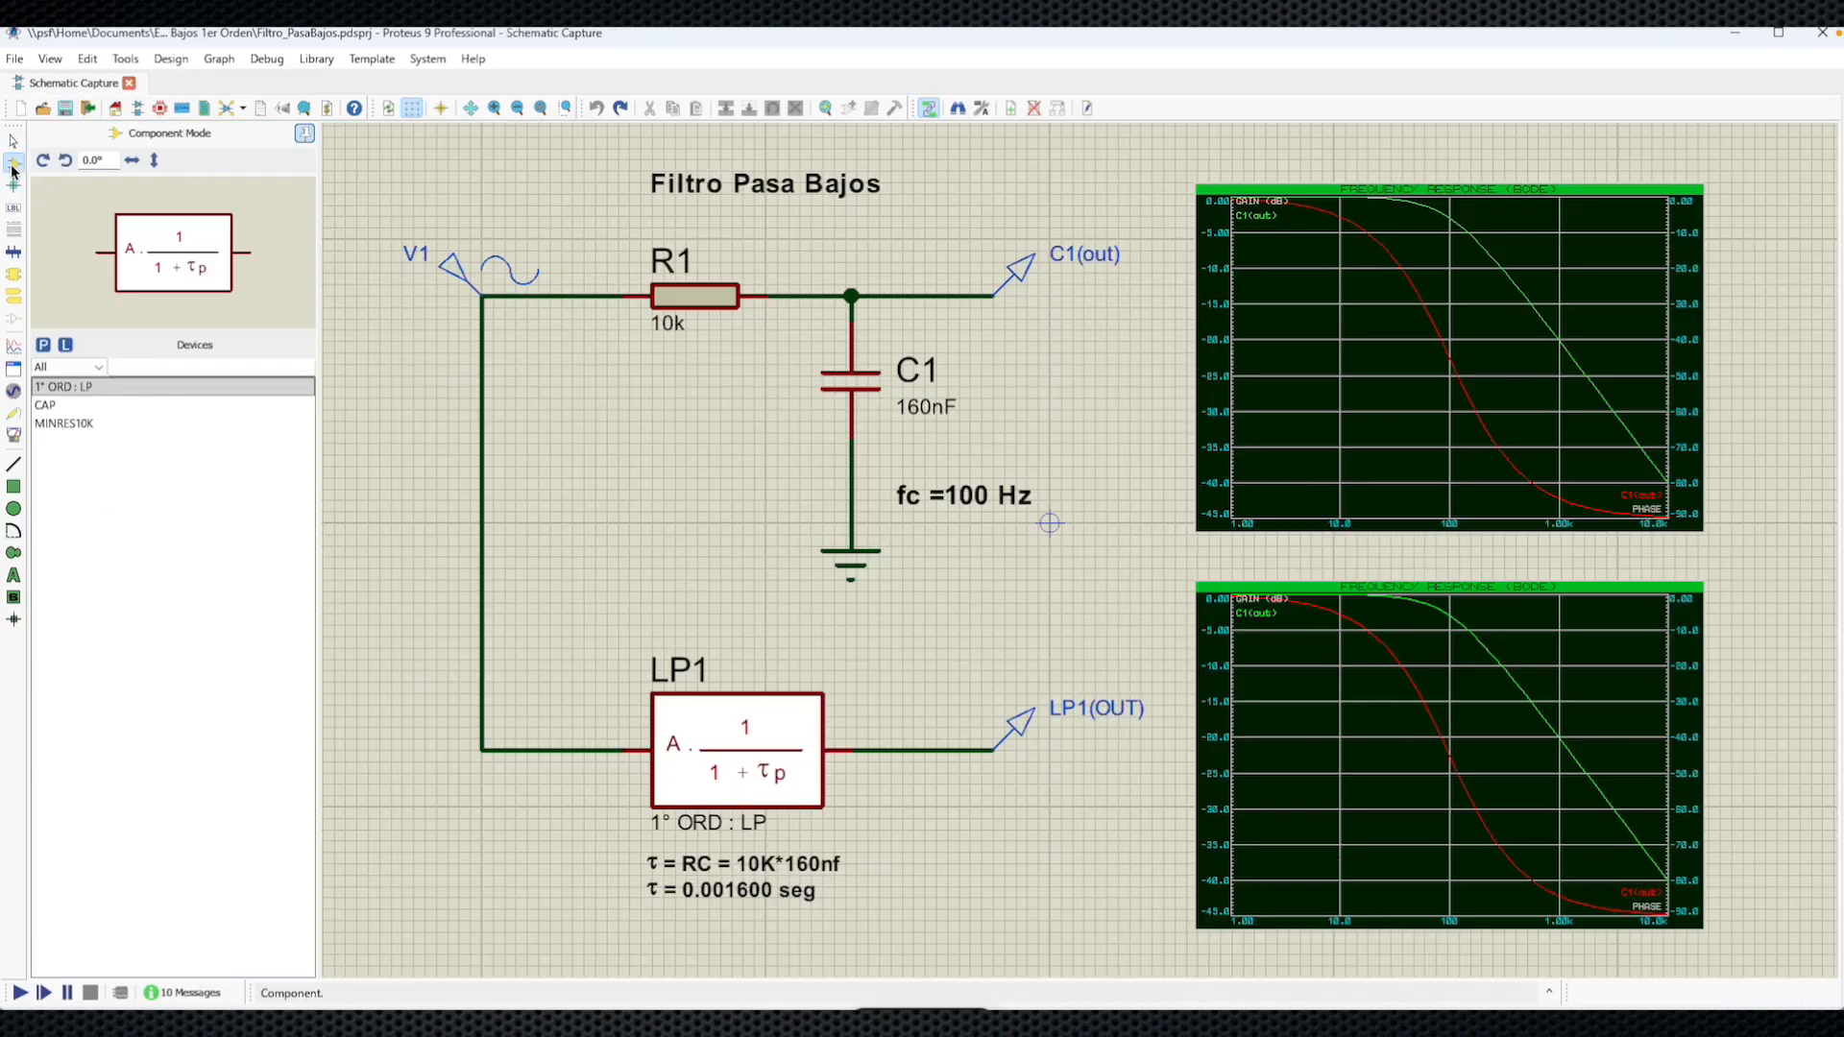
{"action": "left_click", "coordinate": [43, 344]}
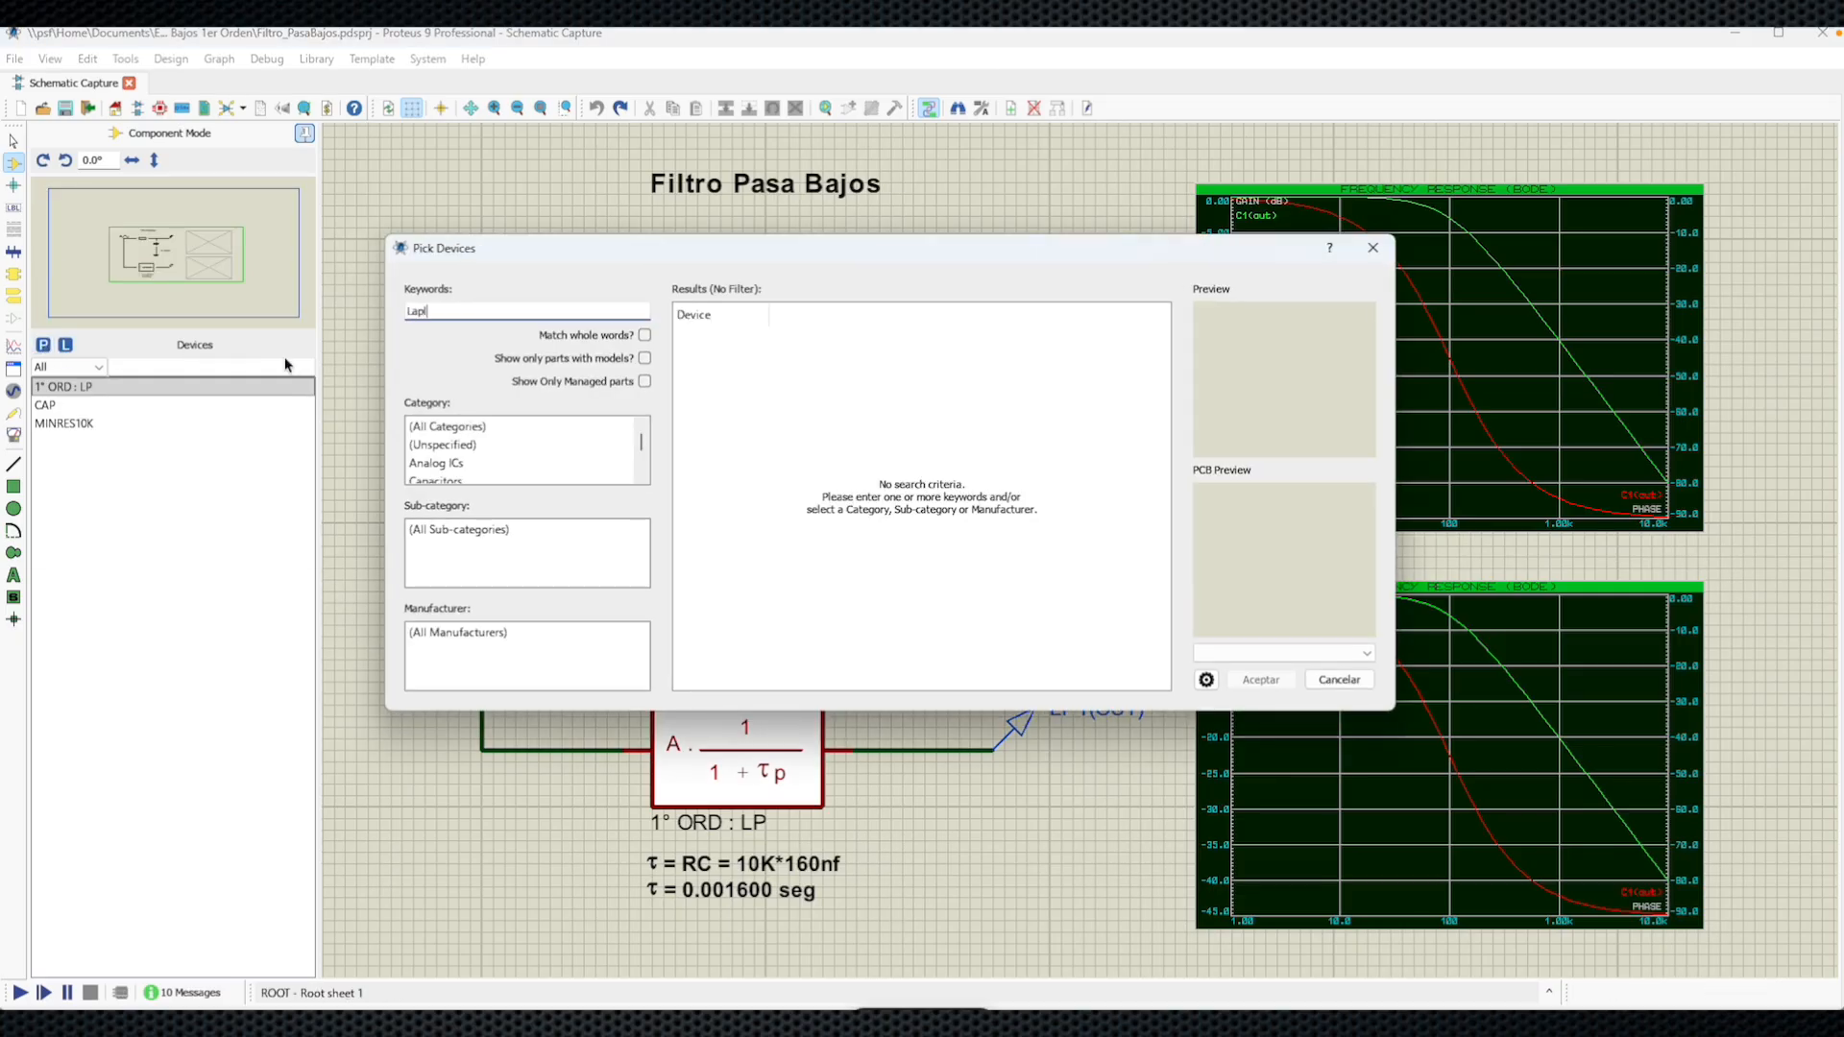
{"action": "type", "text": "Laplace"}
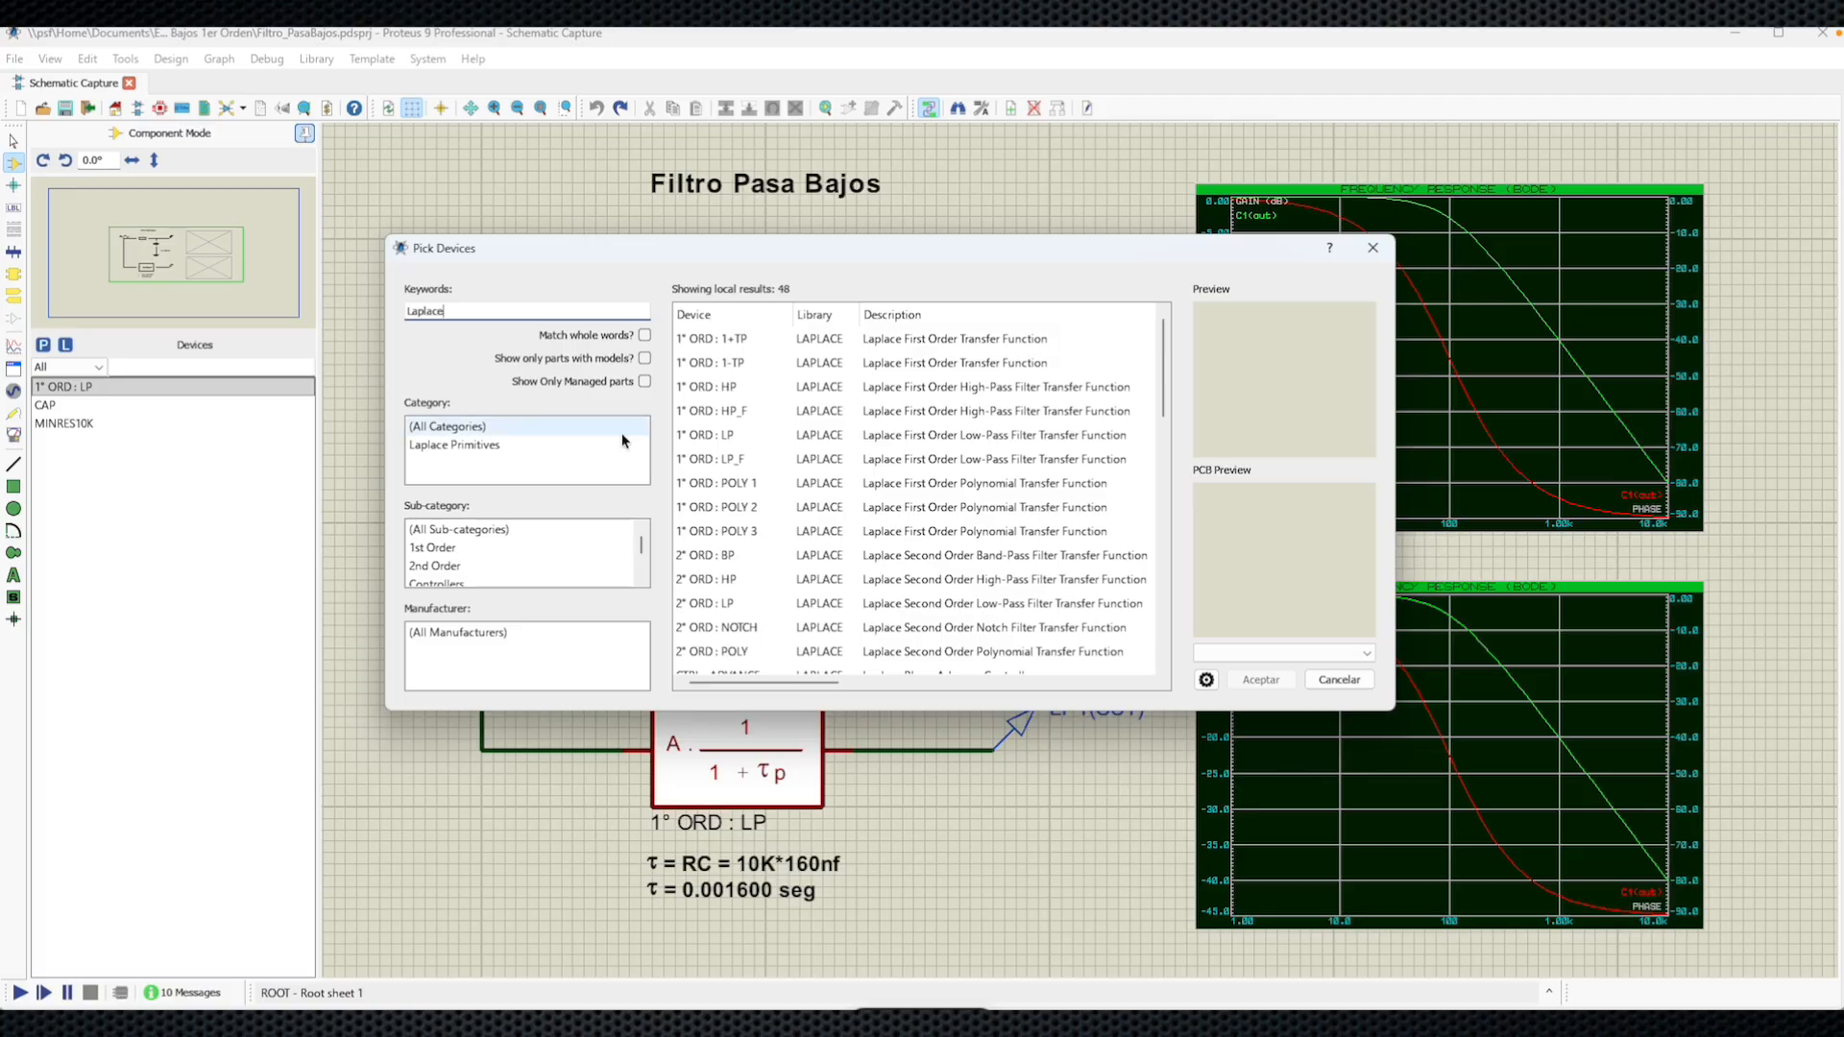
{"action": "left_click", "coordinate": [1053, 443]}
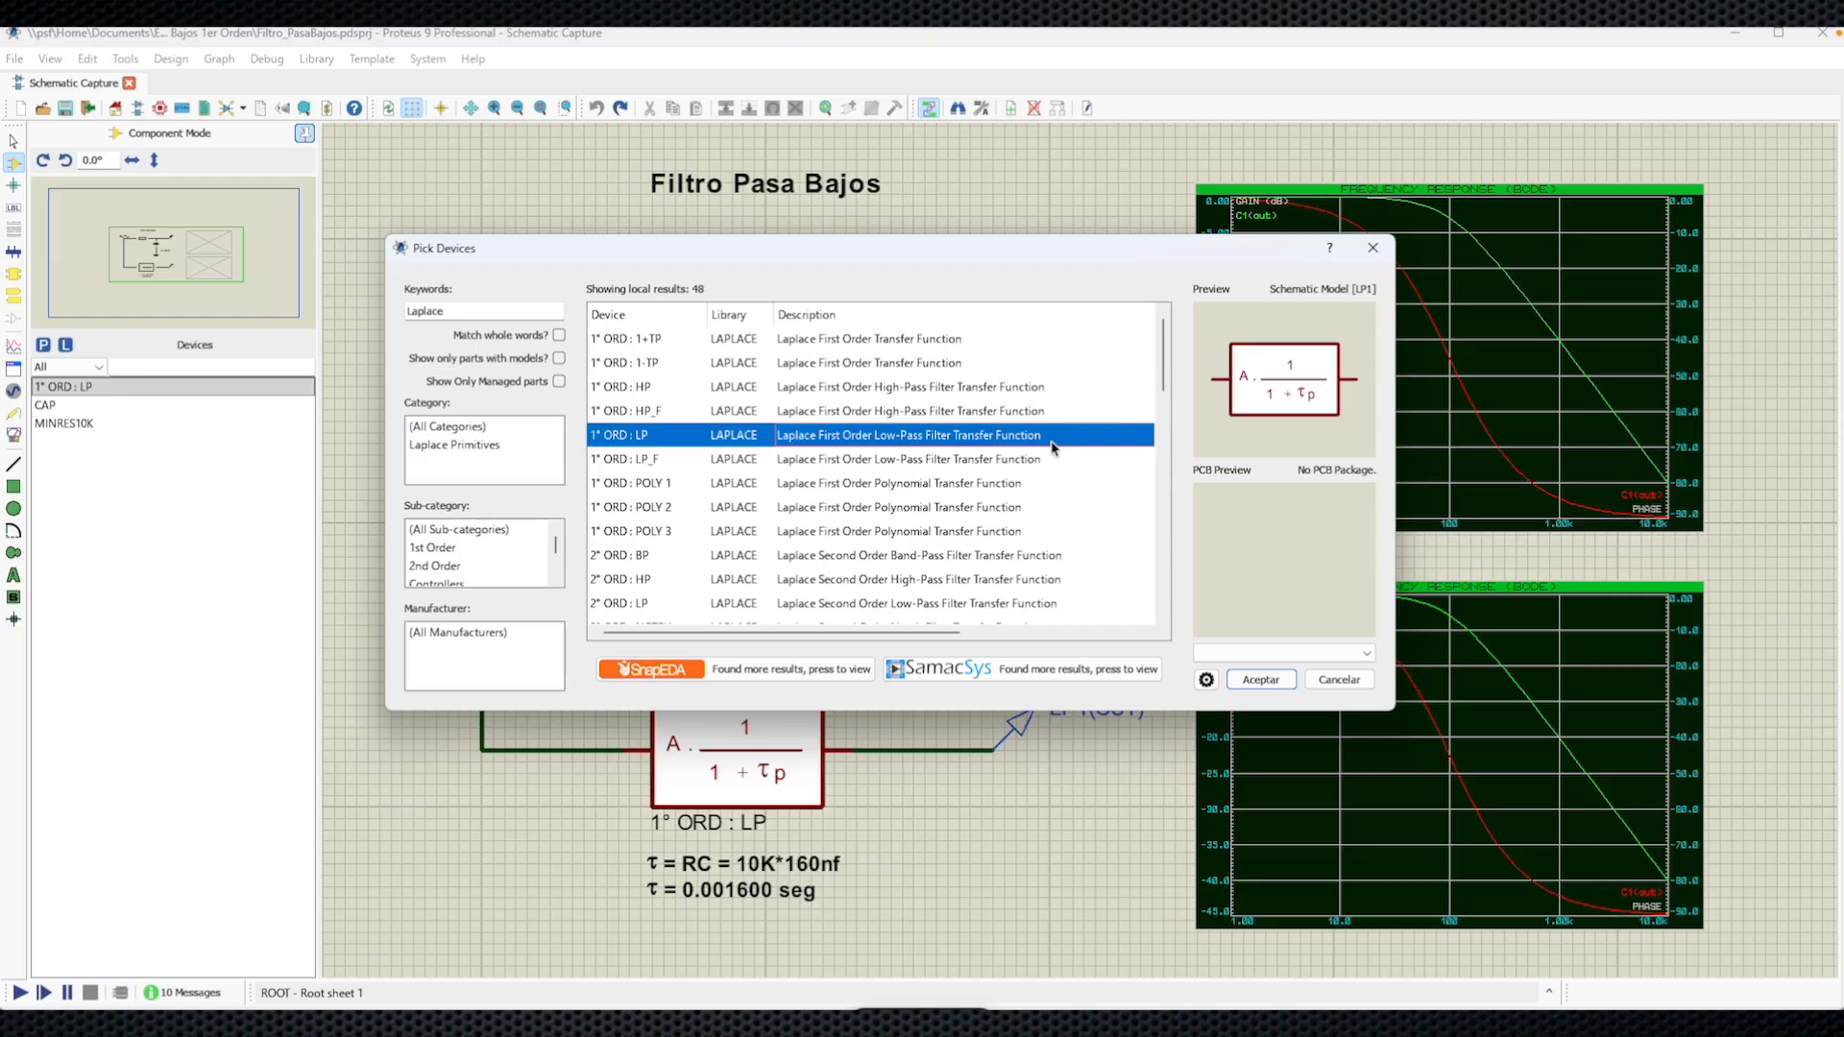
{"action": "left_click", "coordinate": [1257, 681]}
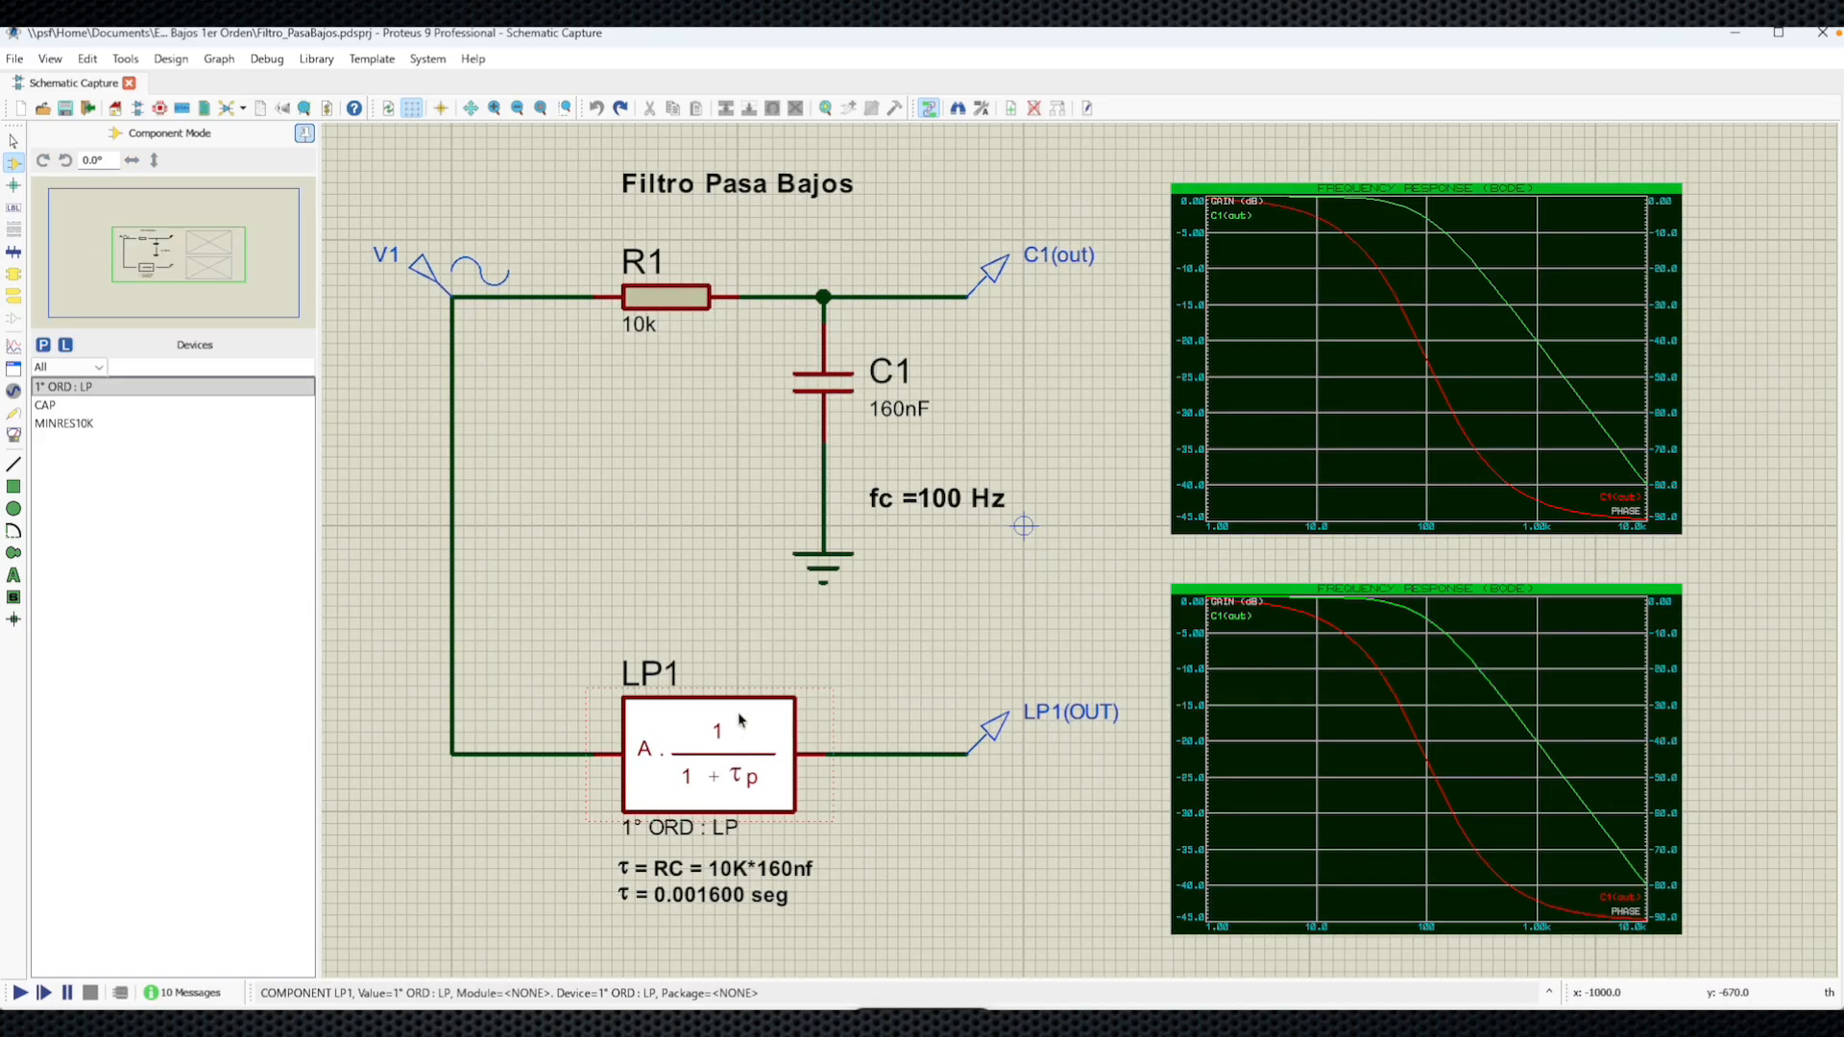
- Check the time constant in the properties of the LP1 transfer-function block
{"action": "right_click", "coordinate": [747, 714]}
{"action": "left_click", "coordinate": [849, 481]}
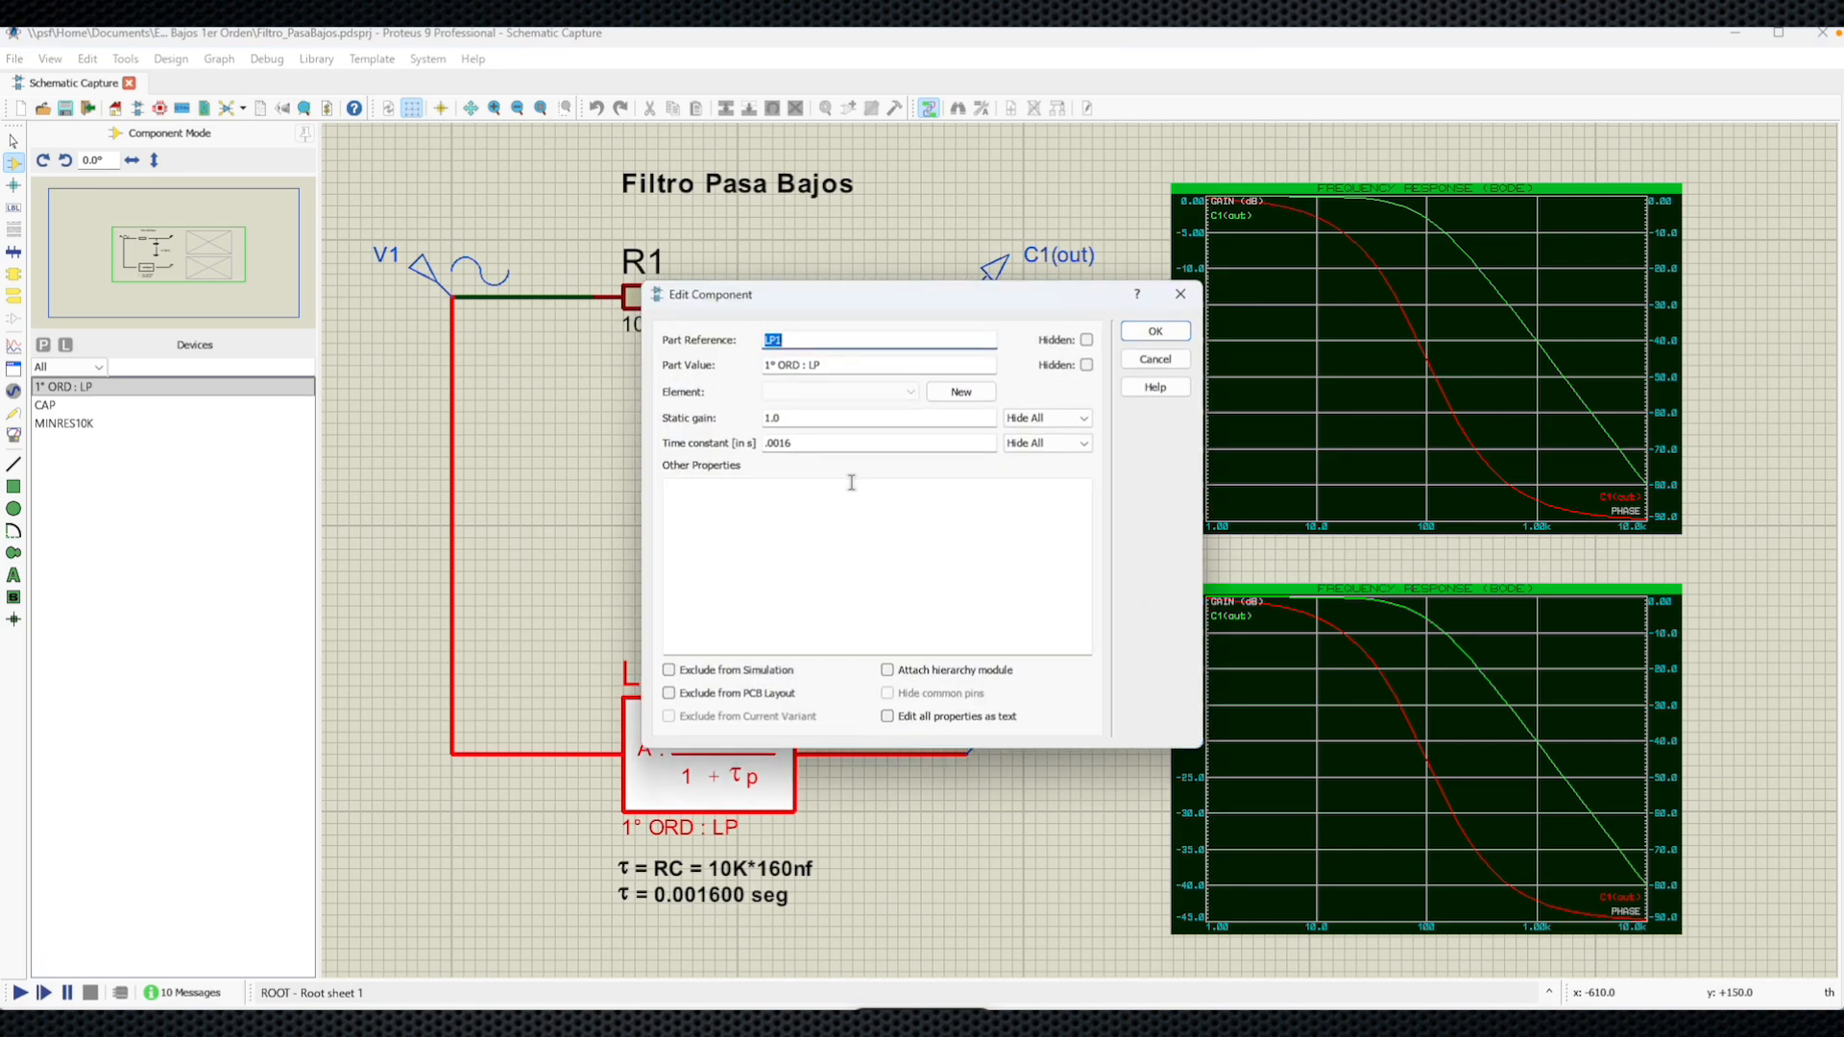
{"action": "double_click", "coordinate": [825, 446]}
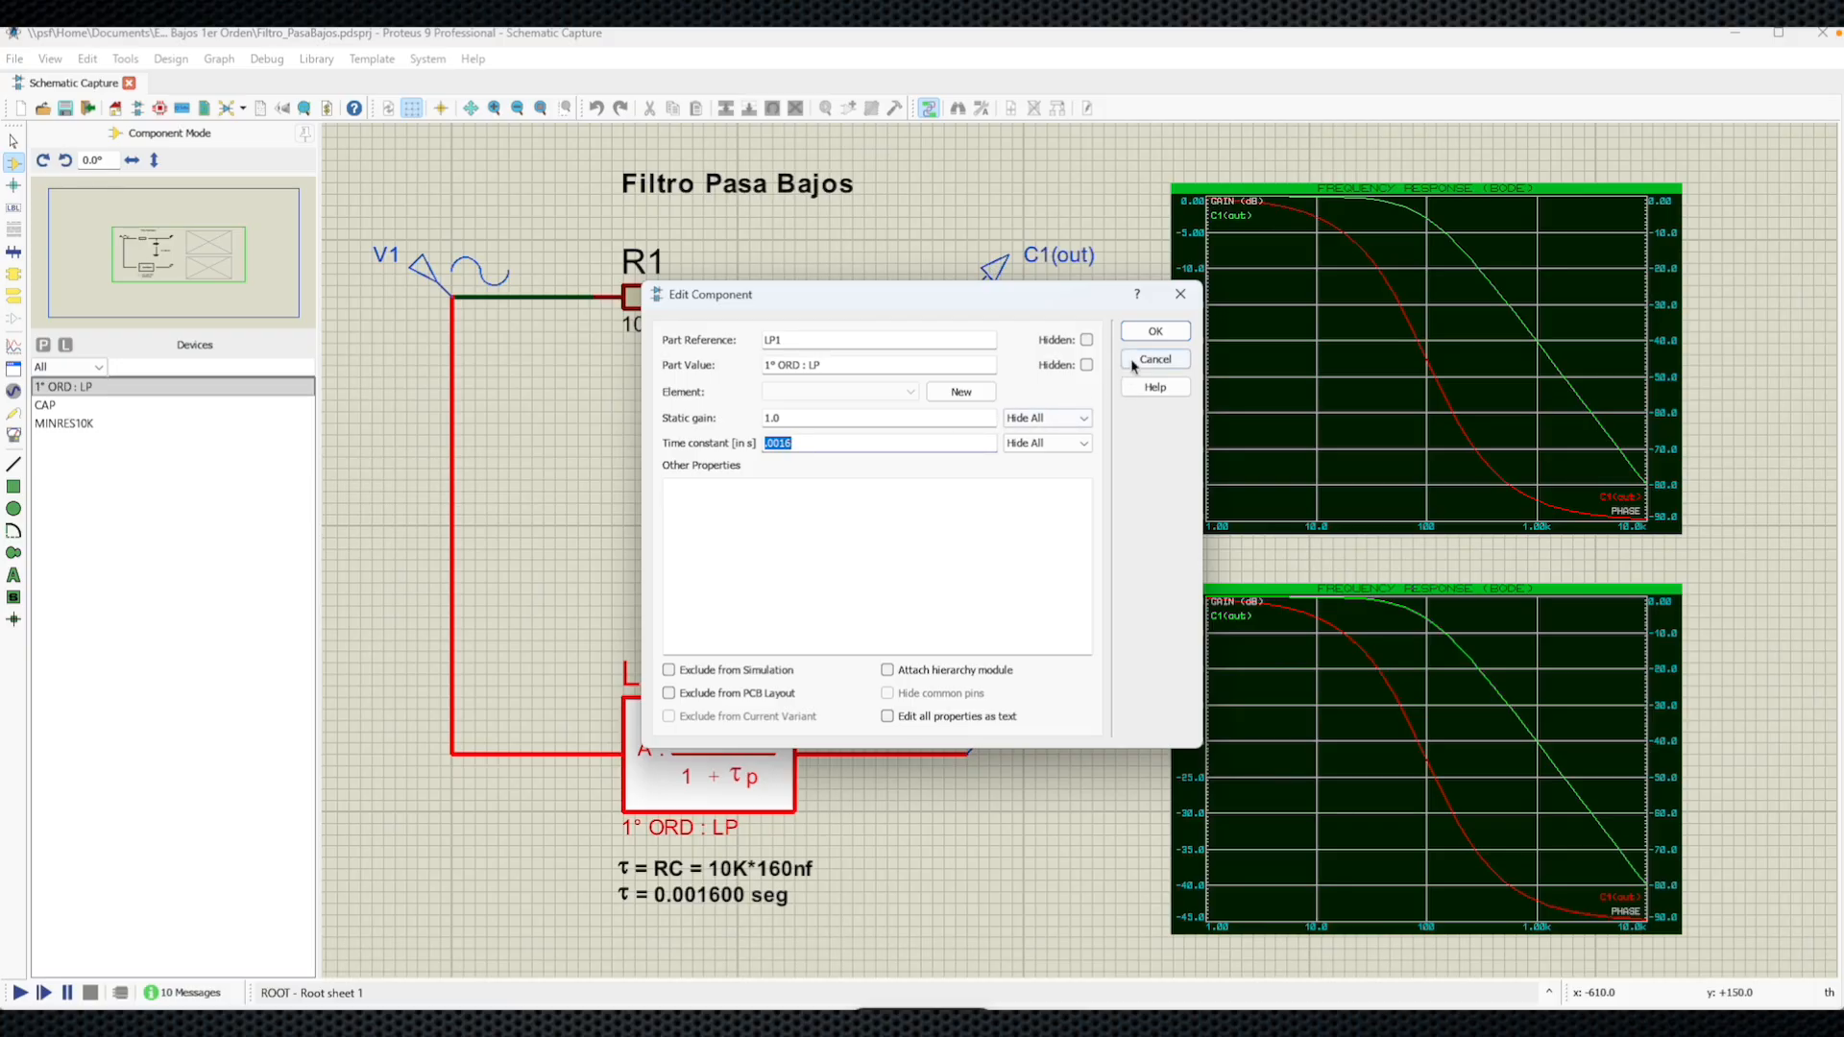
{"action": "left_click", "coordinate": [1142, 336]}
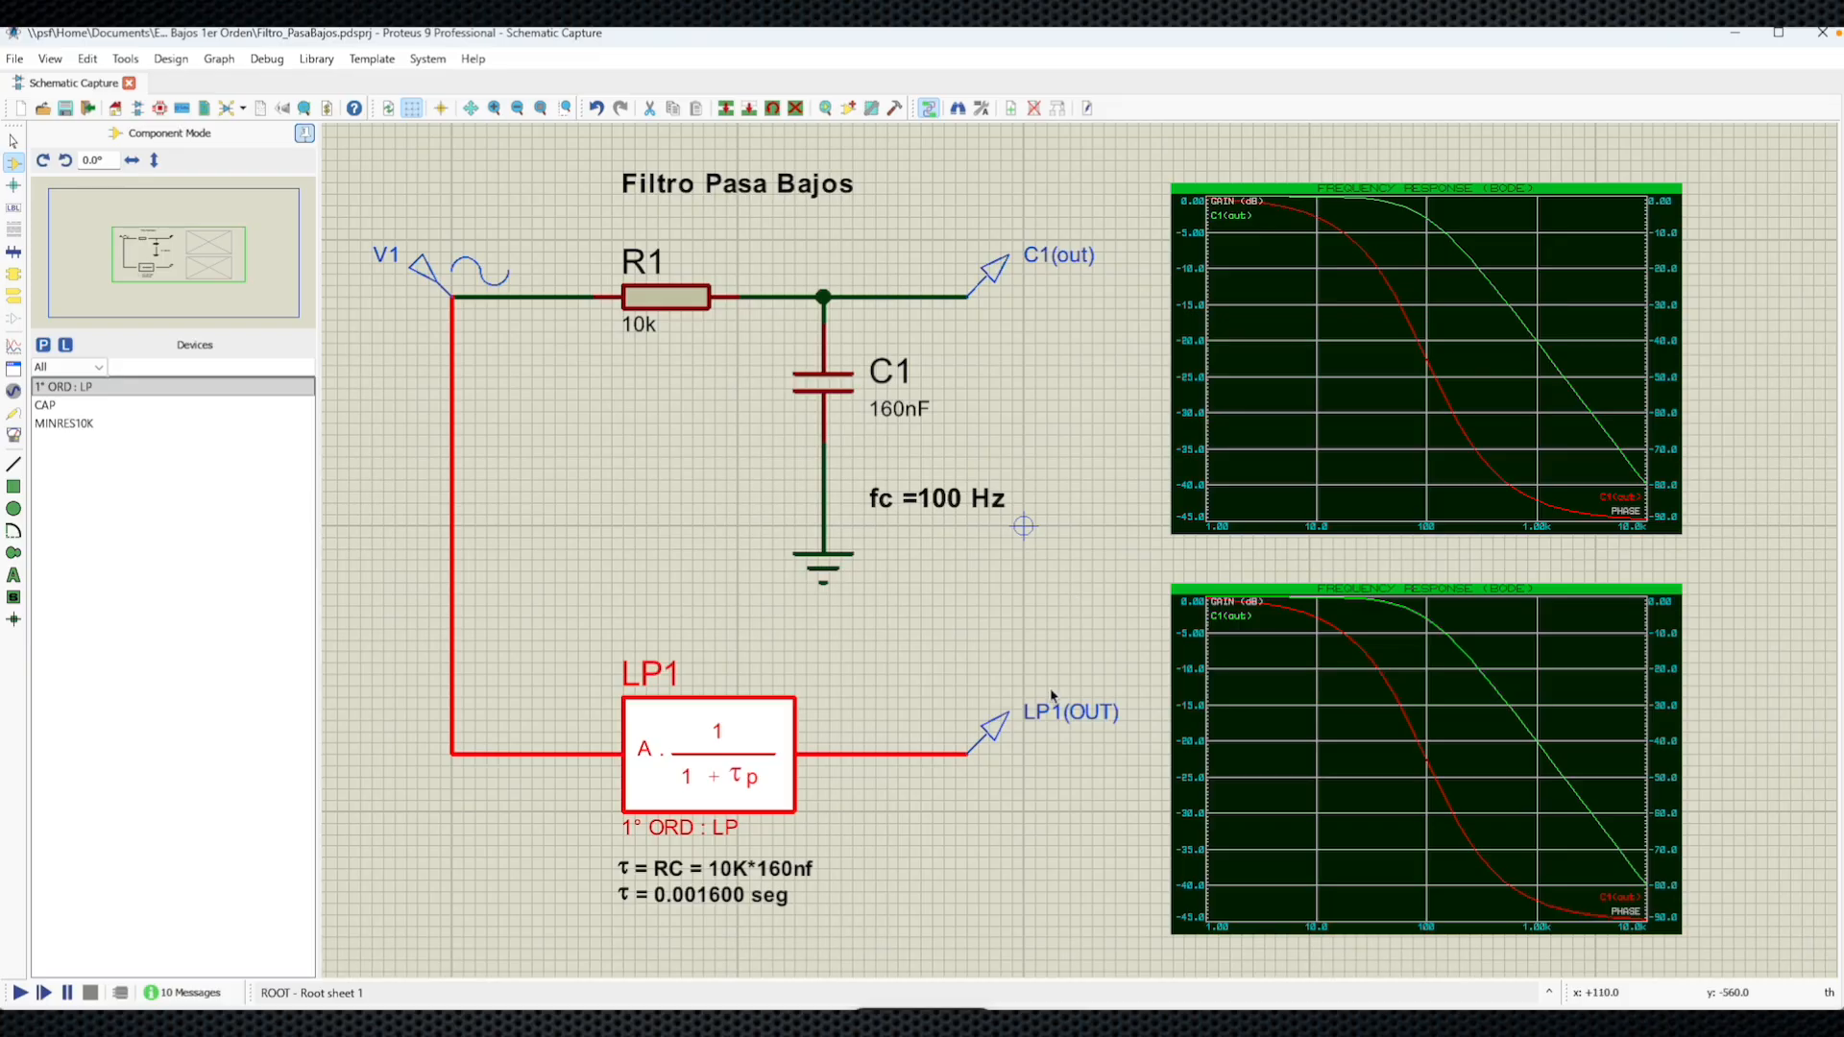
- Delete the C1(out) phase trace from the lower frequency response graph
{"action": "left_click", "coordinate": [1050, 706]}
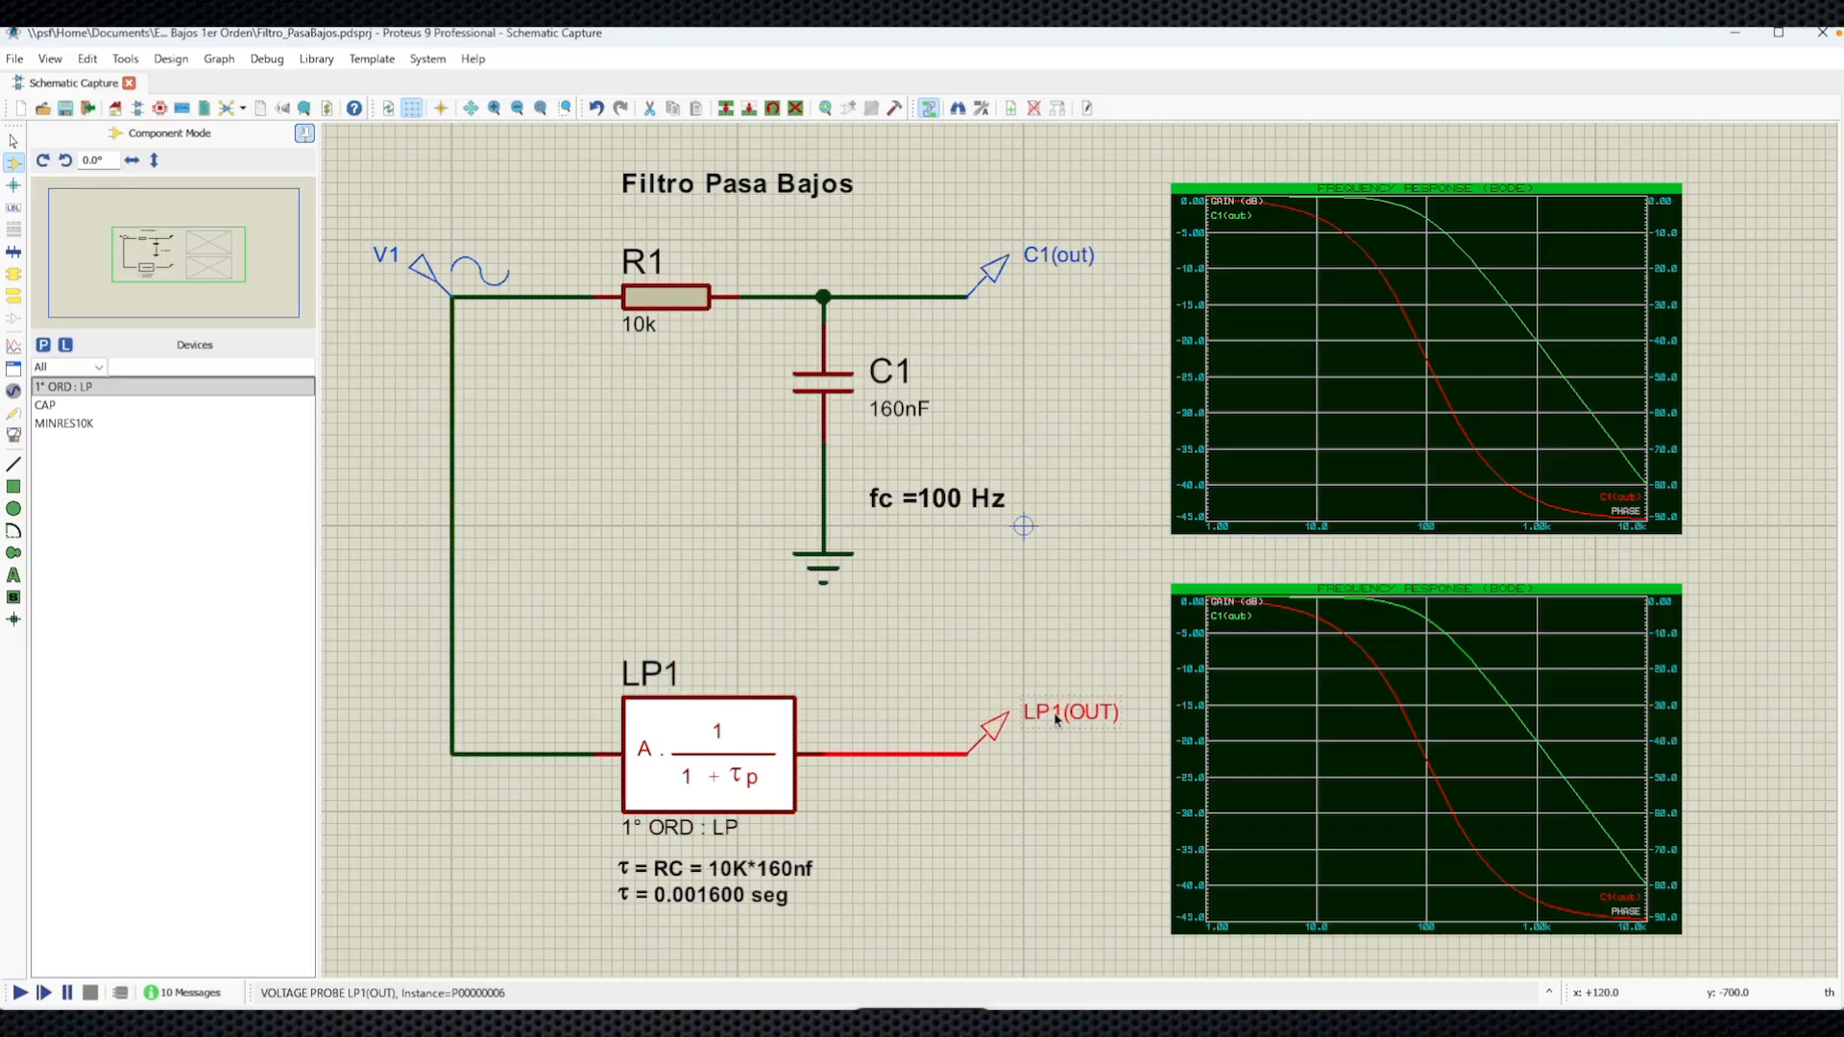
{"action": "left_click", "coordinate": [1610, 912]}
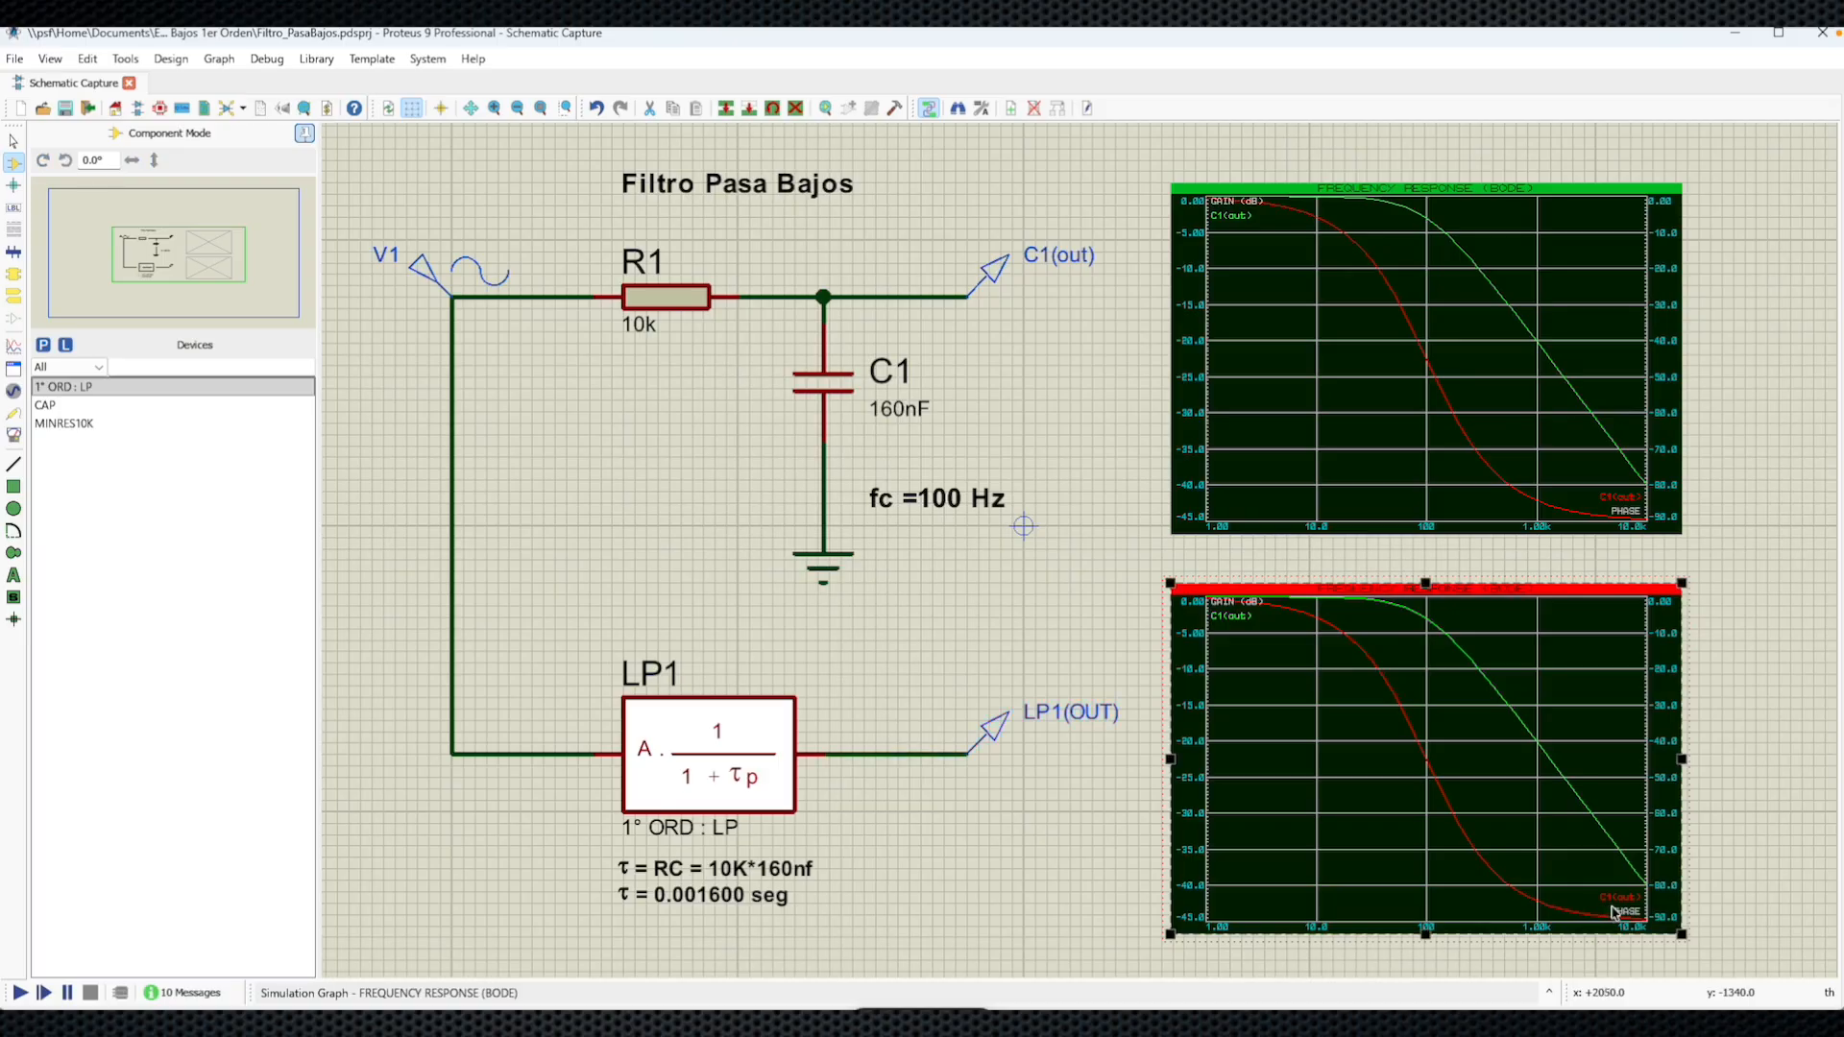
{"action": "right_click", "coordinate": [1617, 907]}
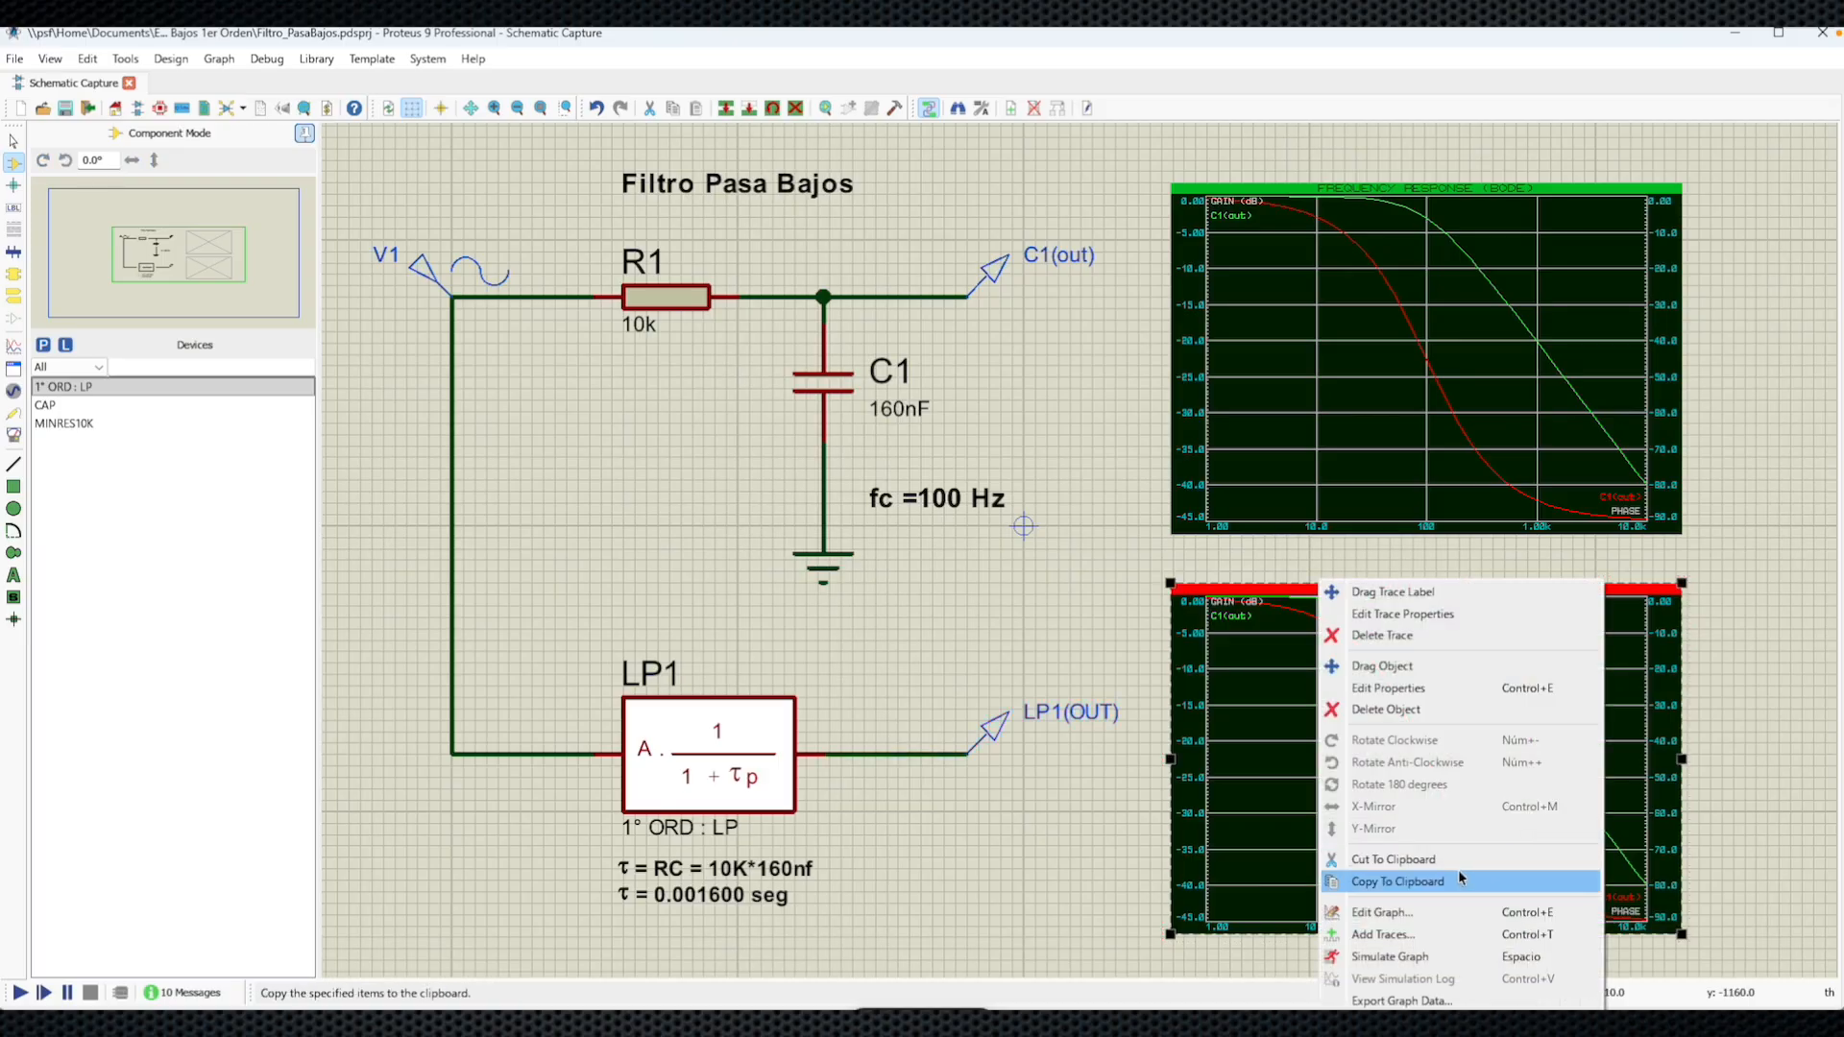
{"action": "left_click", "coordinate": [1362, 635]}
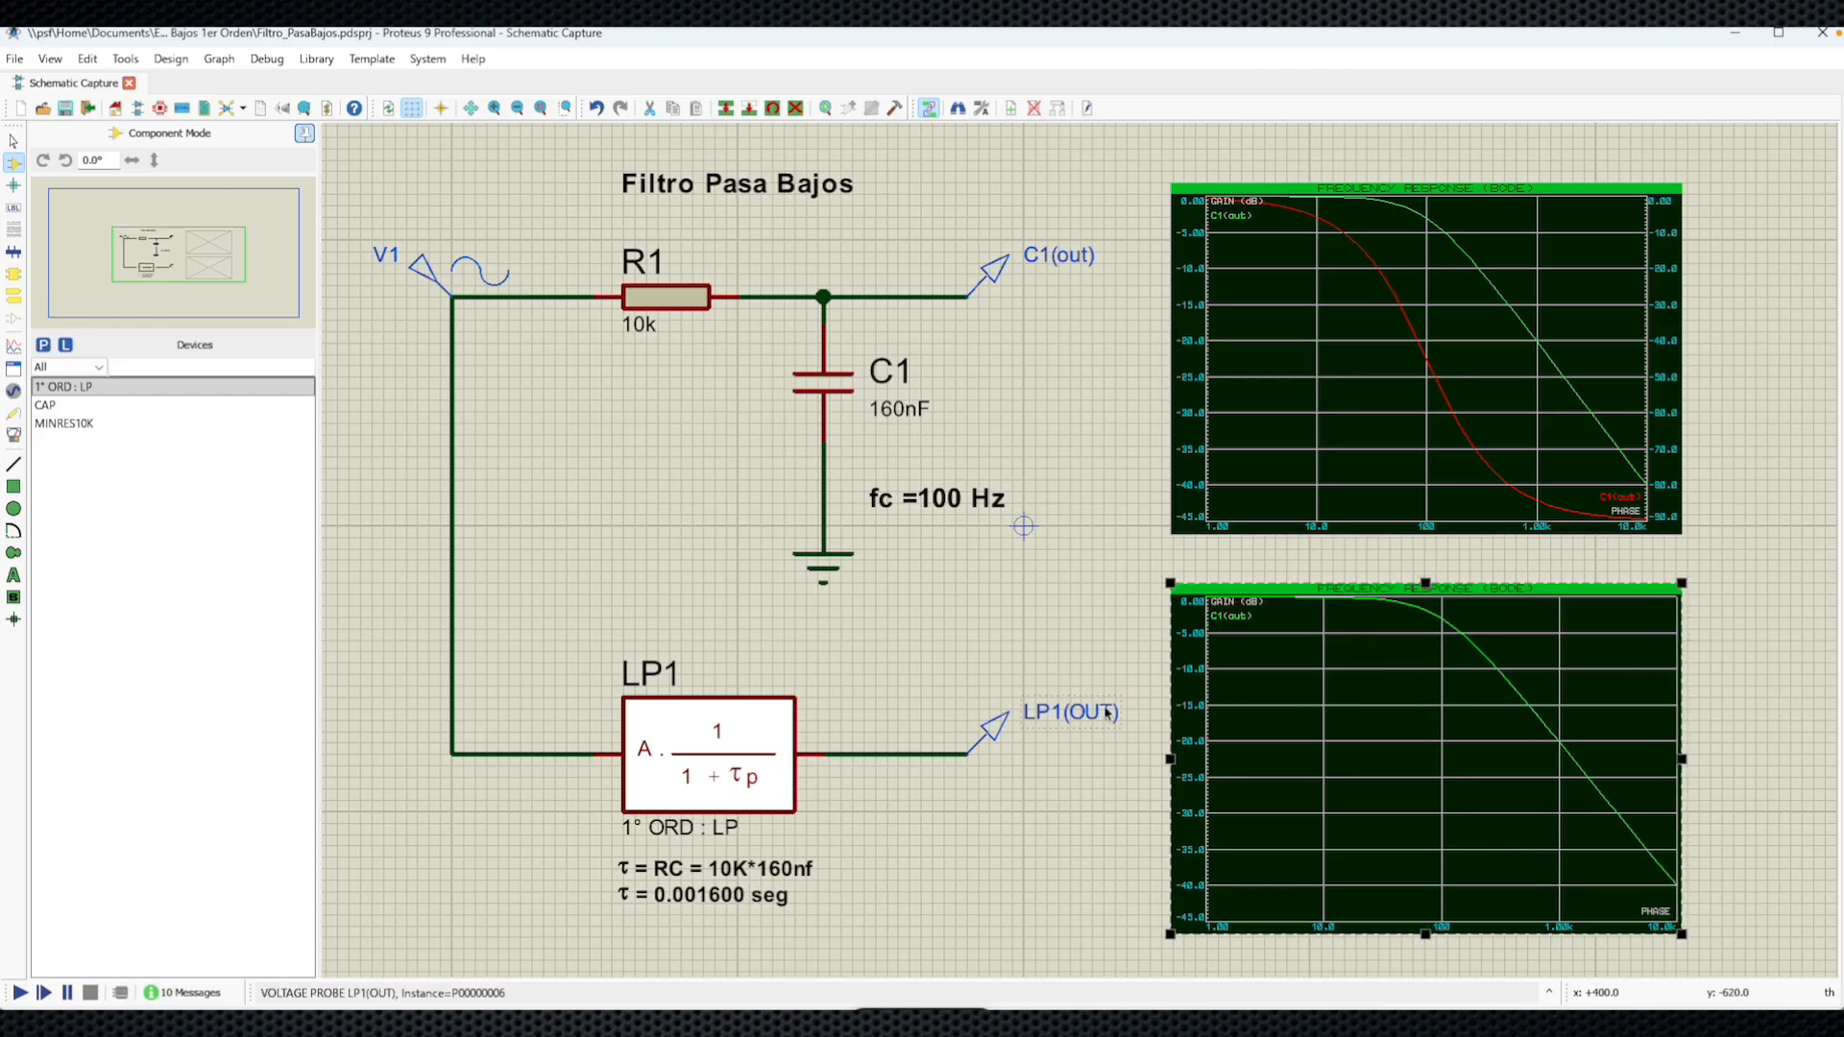
- Add the LP1(OUT) probe to the lower frequency graph's right PHASE axis and simulate that graph
{"action": "left_click", "coordinate": [1065, 716]}
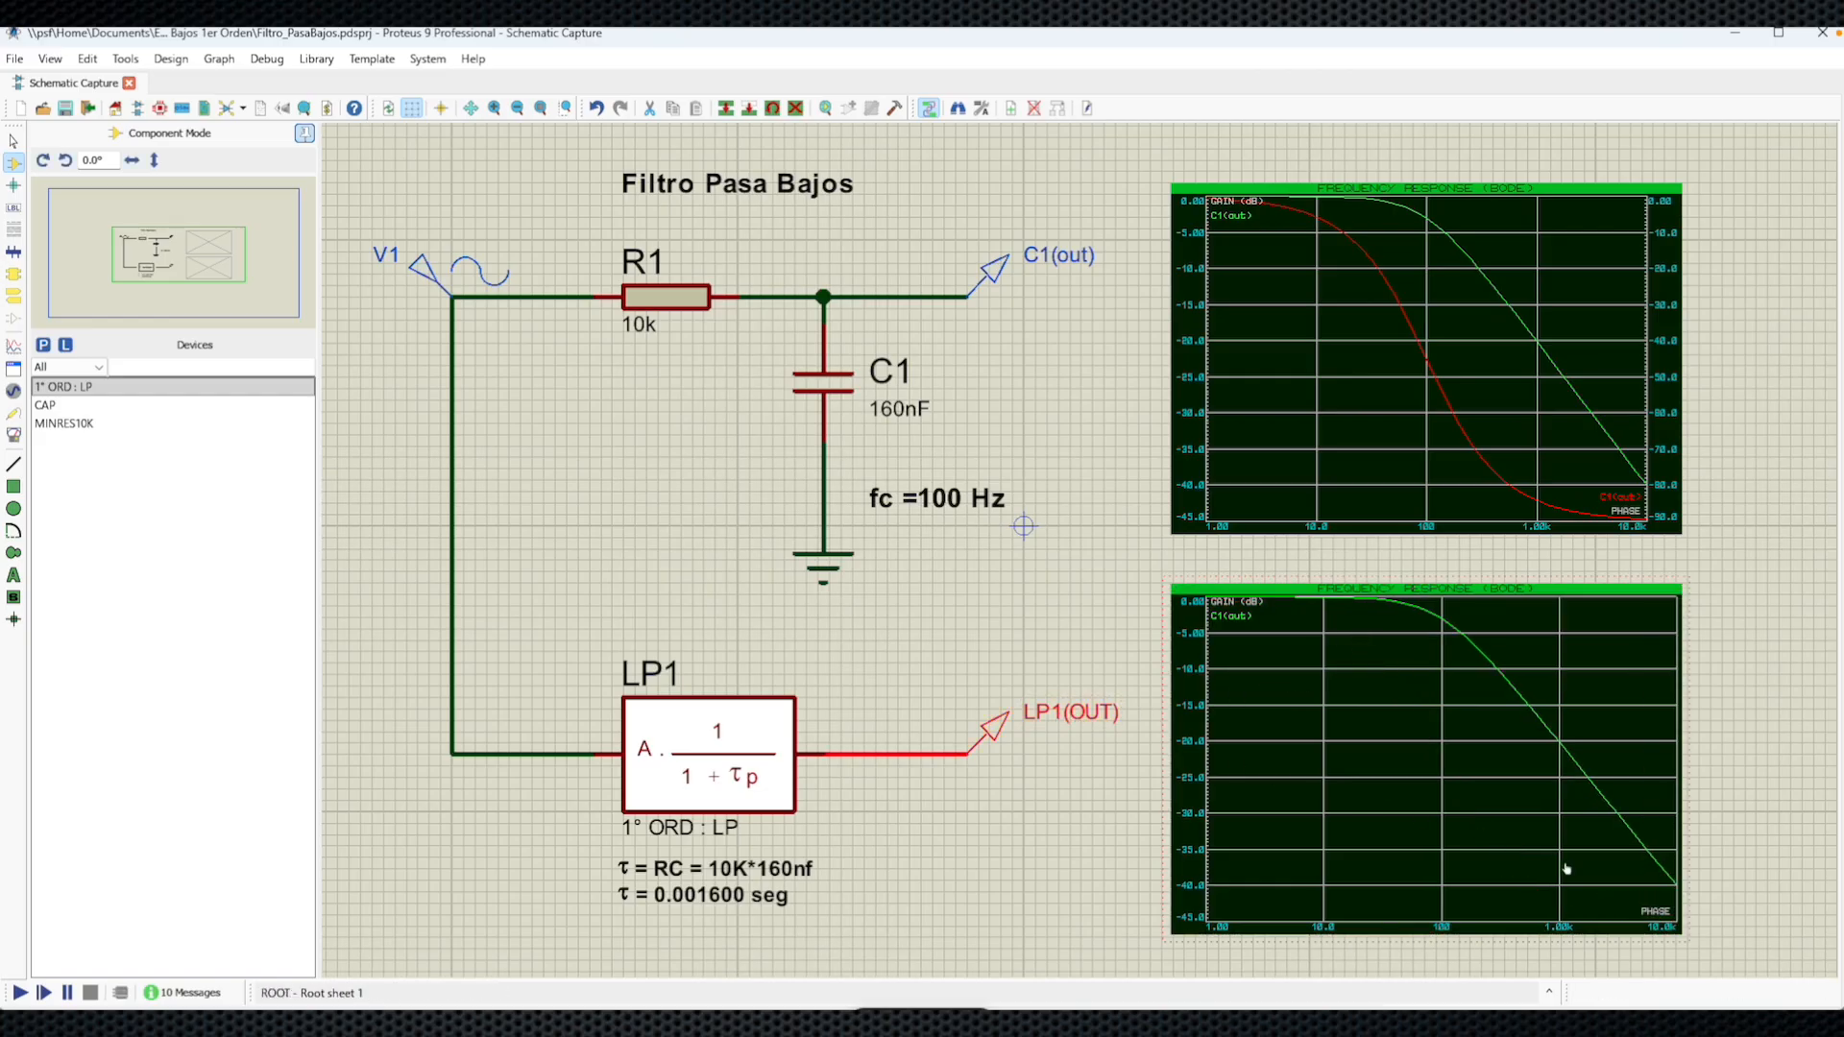
{"action": "left_click_drag", "start_coordinate": [1085, 715], "coordinate": [1482, 855]}
{"action": "left_click_drag", "start_coordinate": [1596, 888], "coordinate": [1638, 911]}
{"action": "right_click", "coordinate": [1612, 900]}
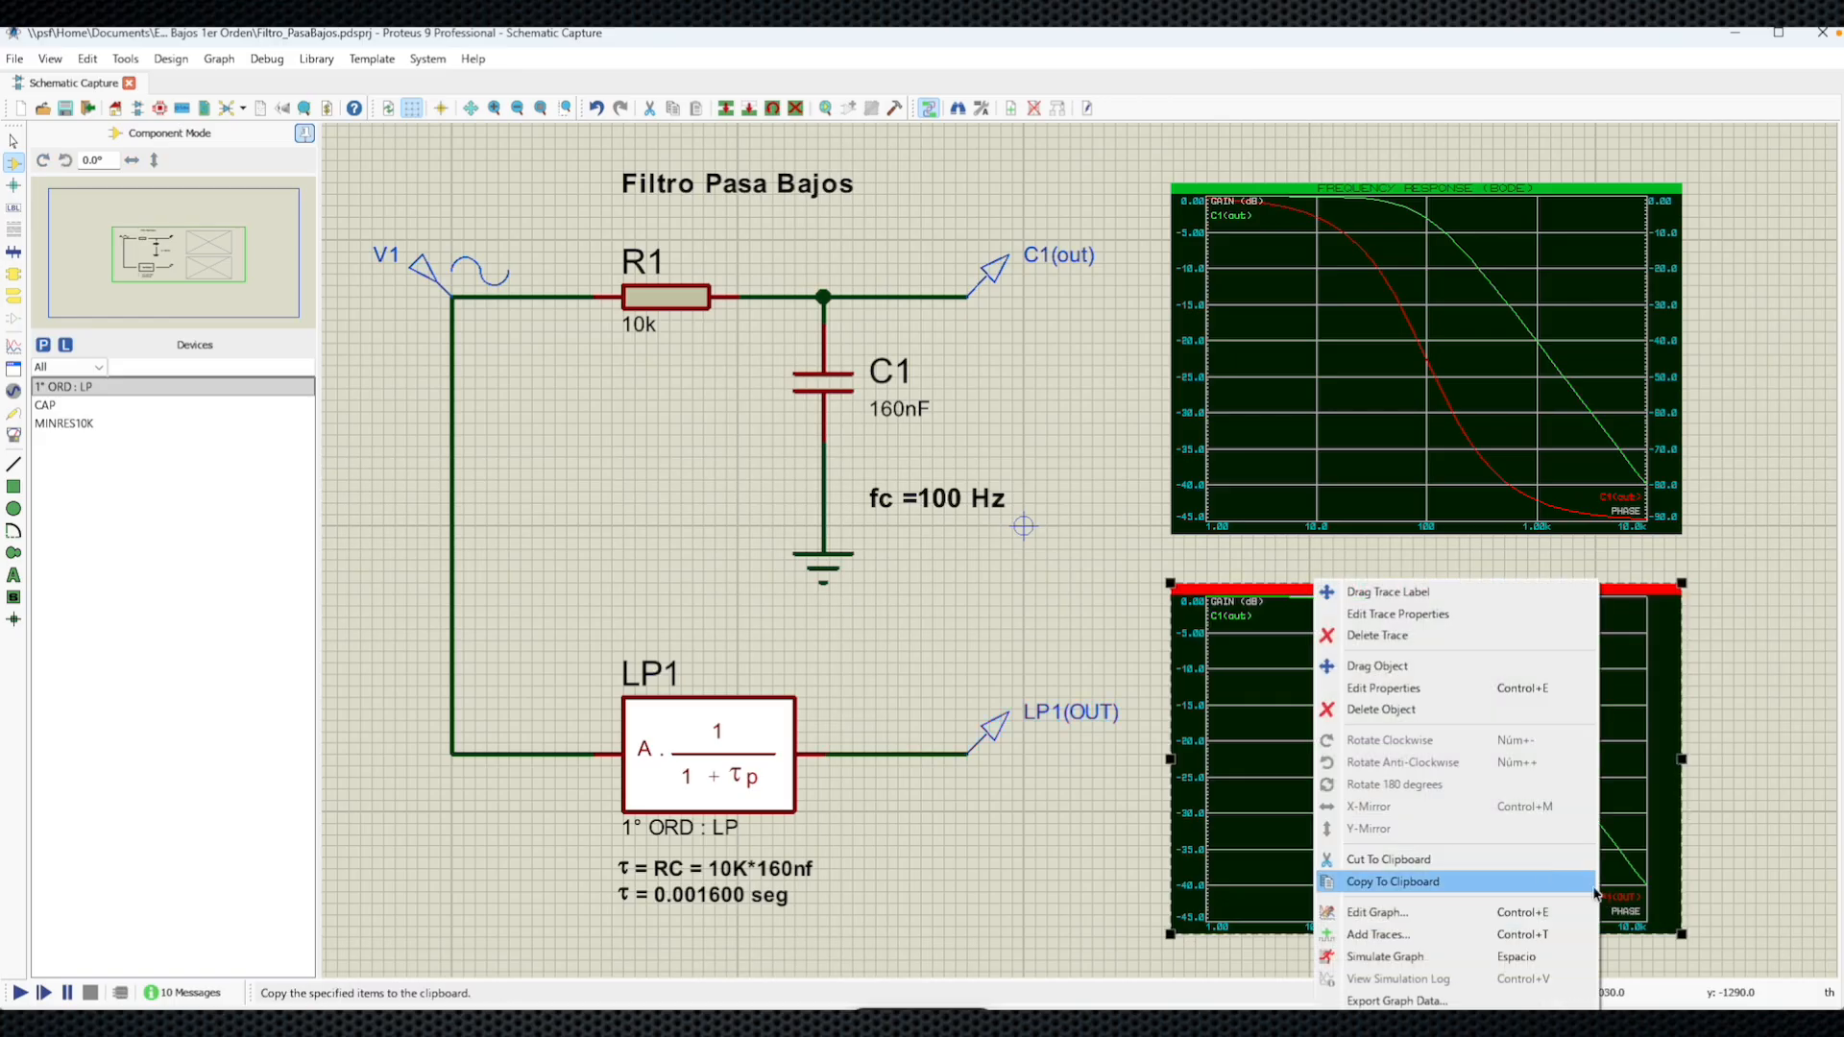
{"action": "left_click", "coordinate": [1431, 956]}
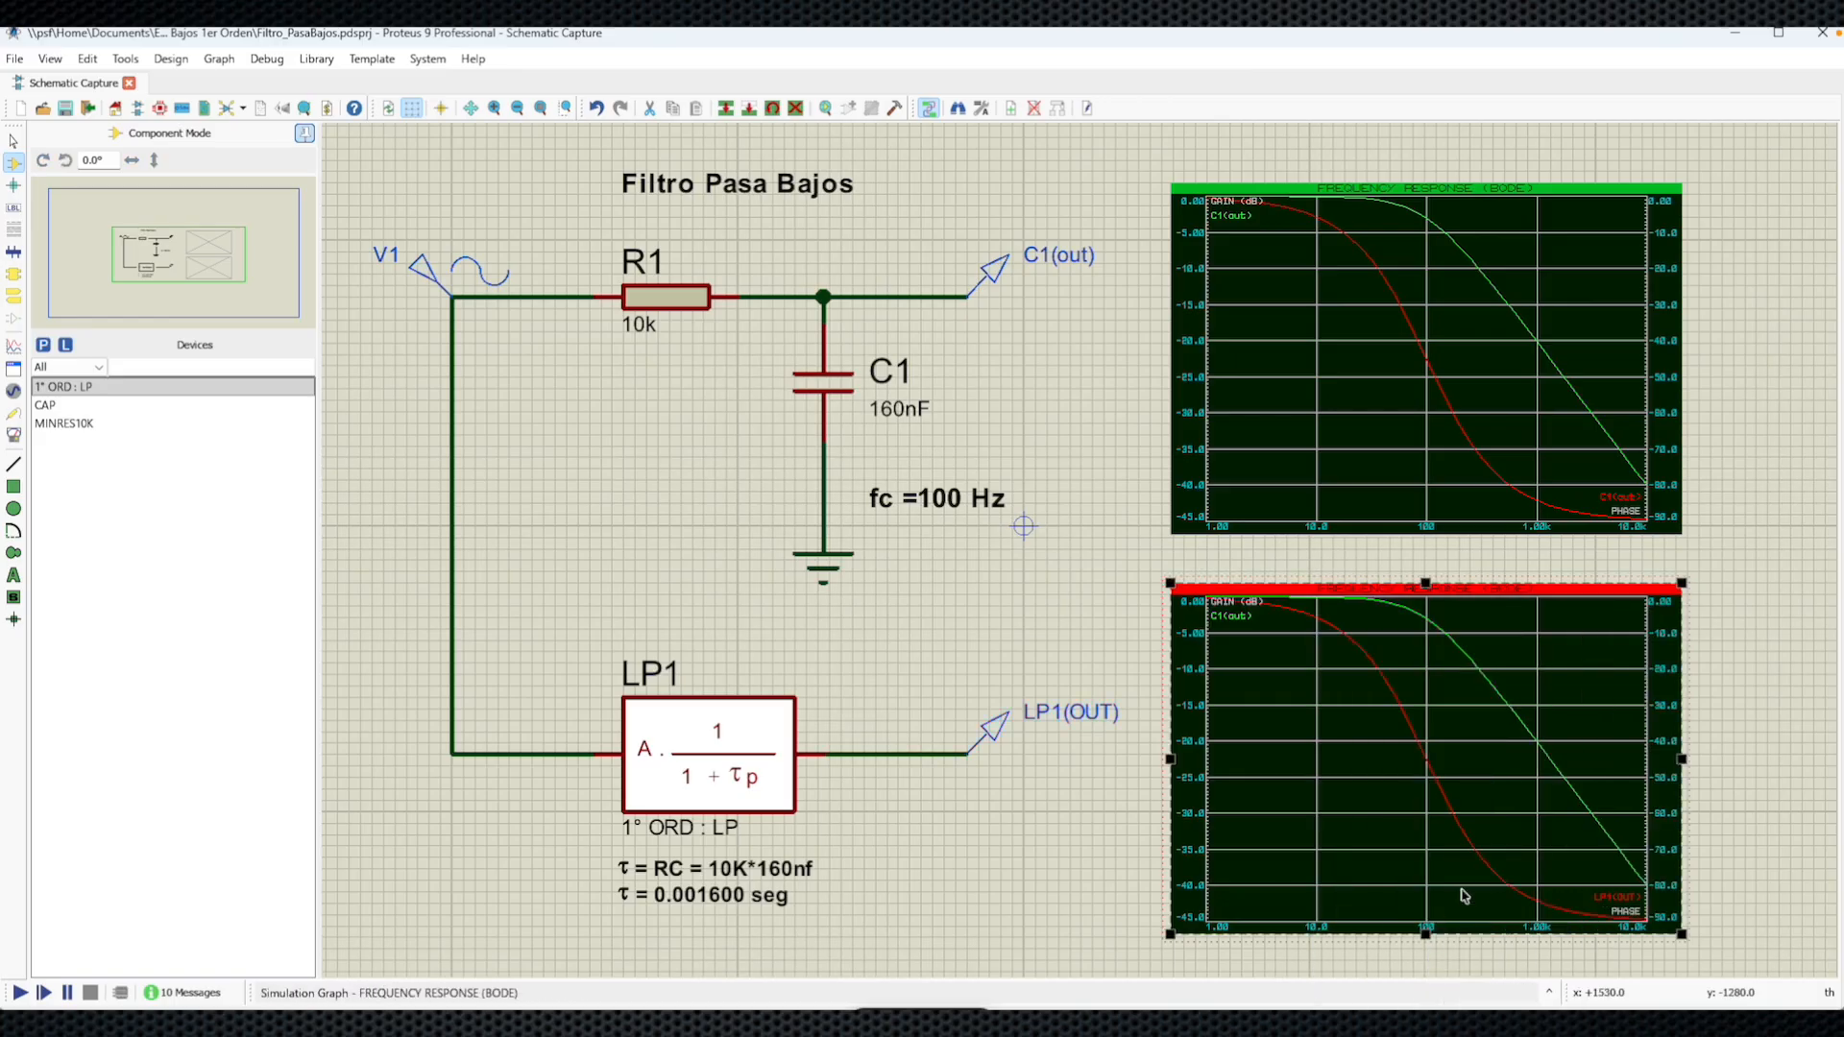